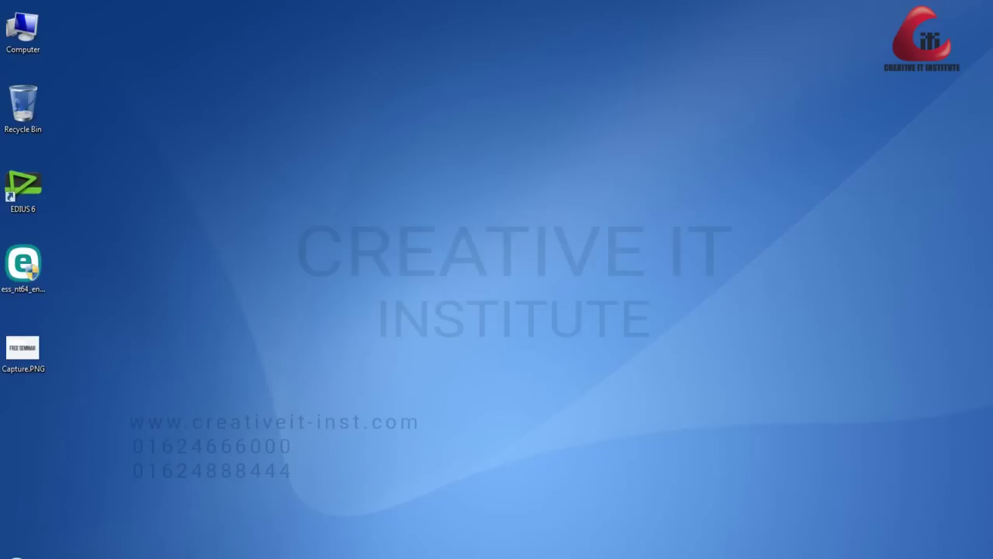
Switch to Firefox and look through the Creative IT Institute homepage down to the student feedback text.
left_click(216, 557)
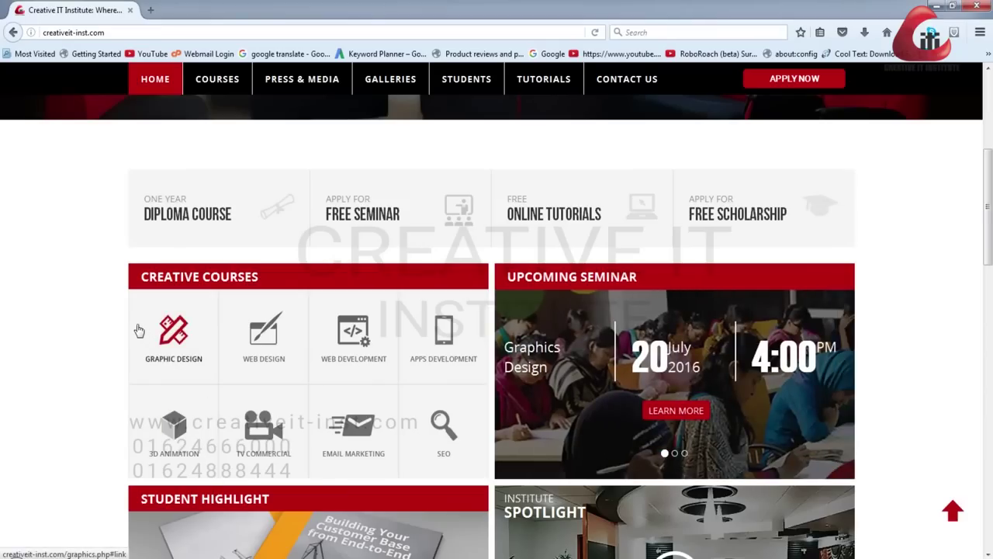
scroll(73, 288, "down", 3)
scroll(78, 278, "up", 4)
scroll(77, 278, "down", 8)
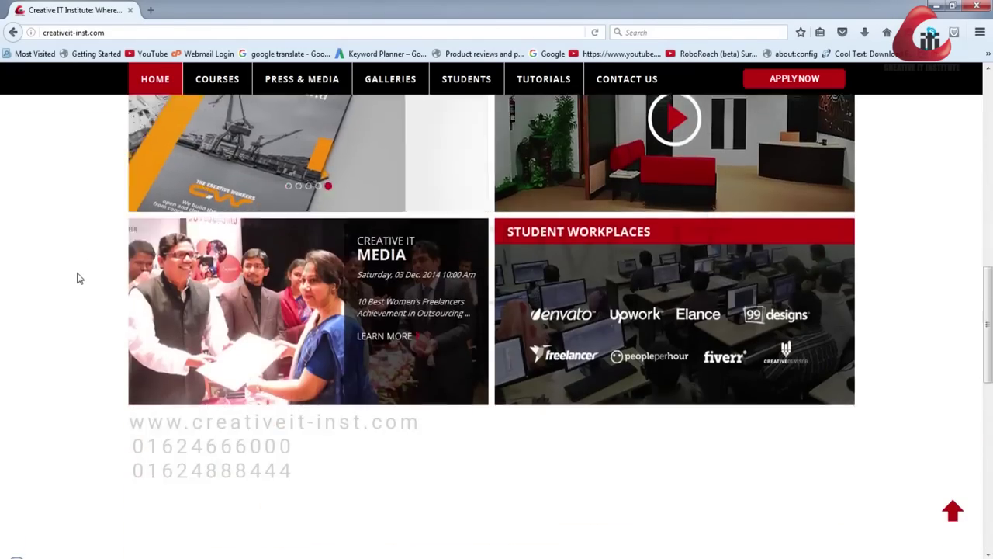
scroll(77, 277, "down", 4)
scroll(78, 277, "up", 9)
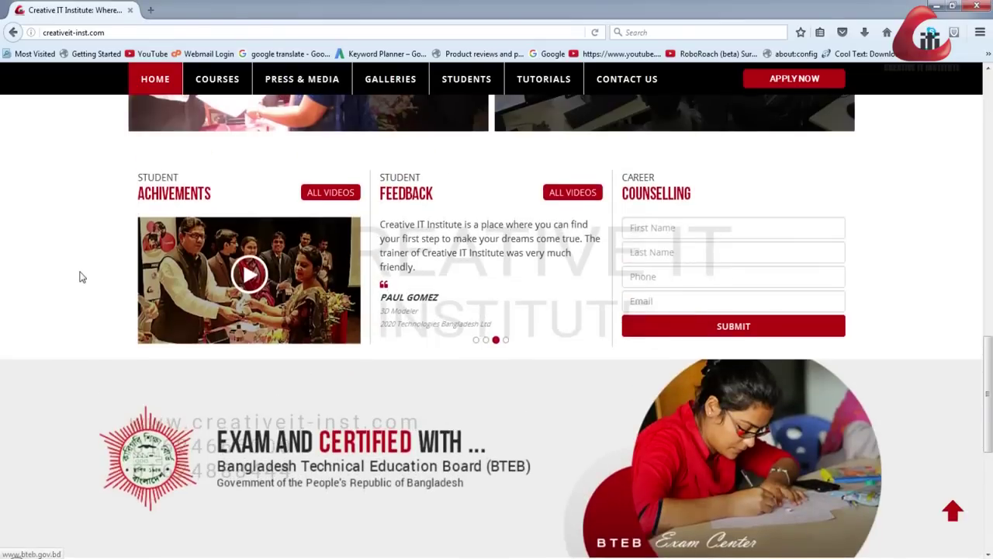
scroll(81, 277, "down", 3)
left_click_drag(470, 326, 381, 299)
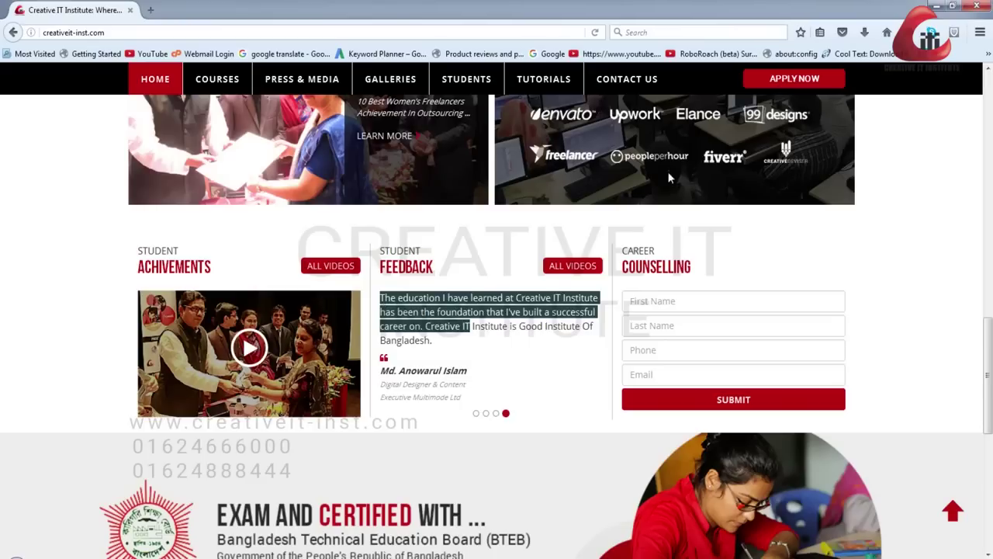
Open the browser's add-ons manager and search all add-ons for "fontfinder".
left_click(980, 32)
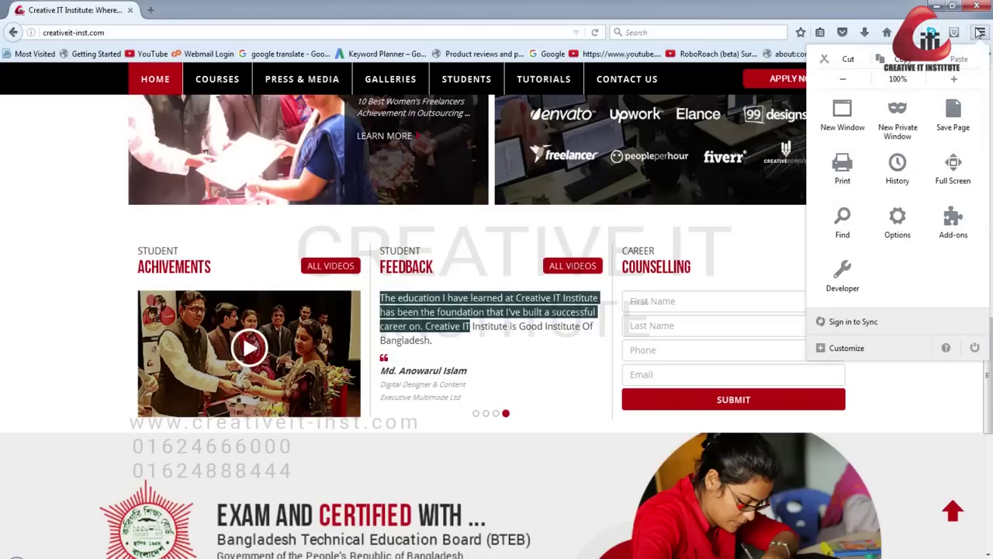
left_click(953, 221)
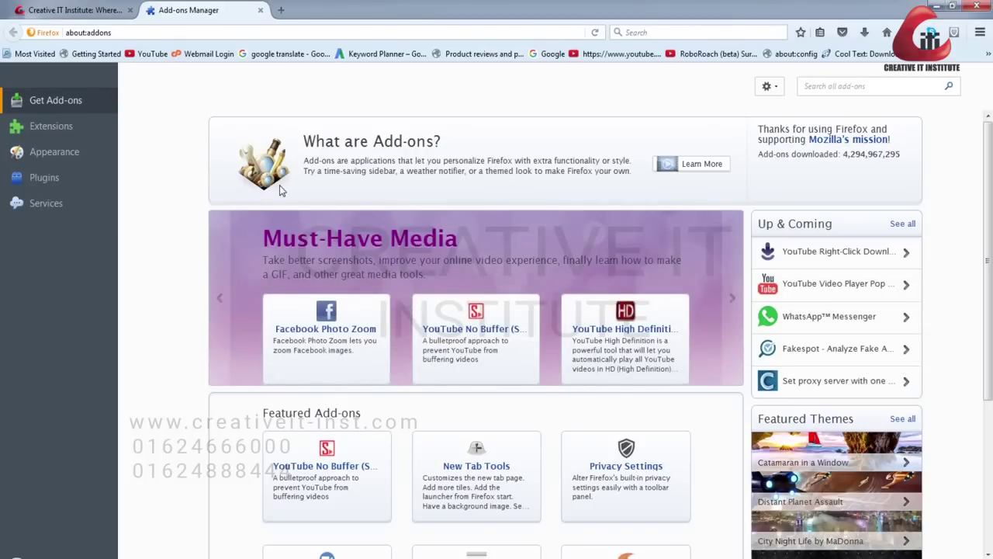
left_click(816, 88)
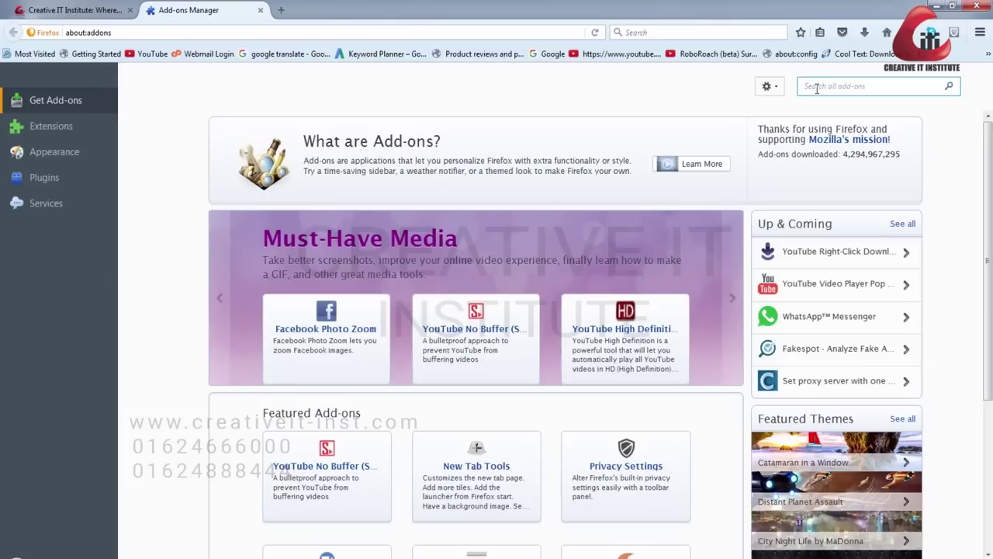
type("fontfinder")
key("Return")
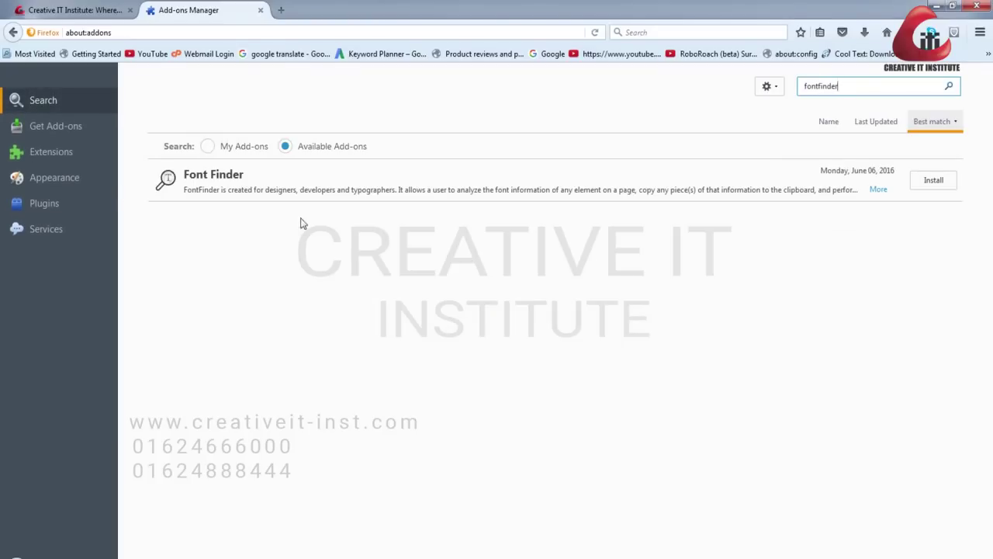
Install the Font Finder add-on and restart the browser, dismissing the default-browser prompt and closing the add-on's welcome page.
left_click(934, 180)
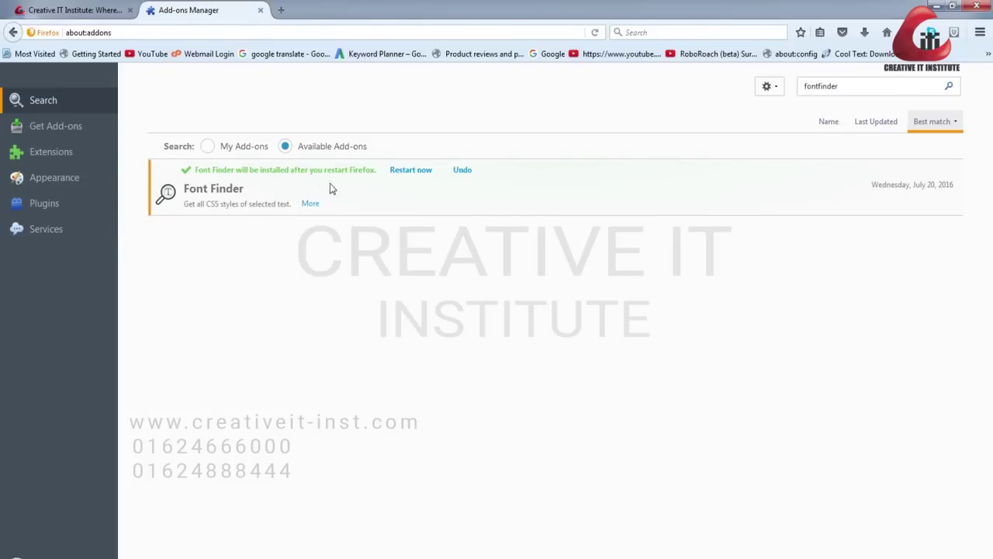
left_click(405, 171)
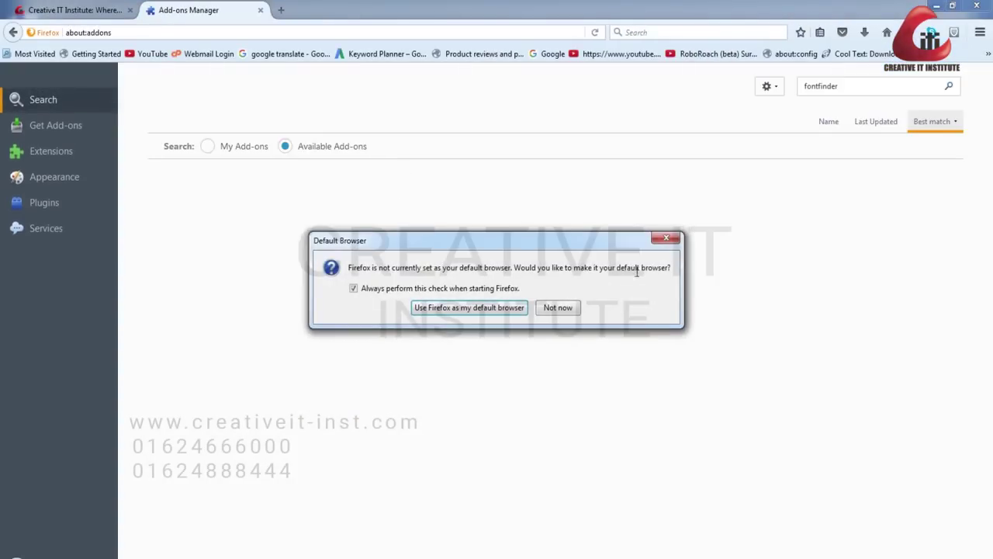
left_click(665, 238)
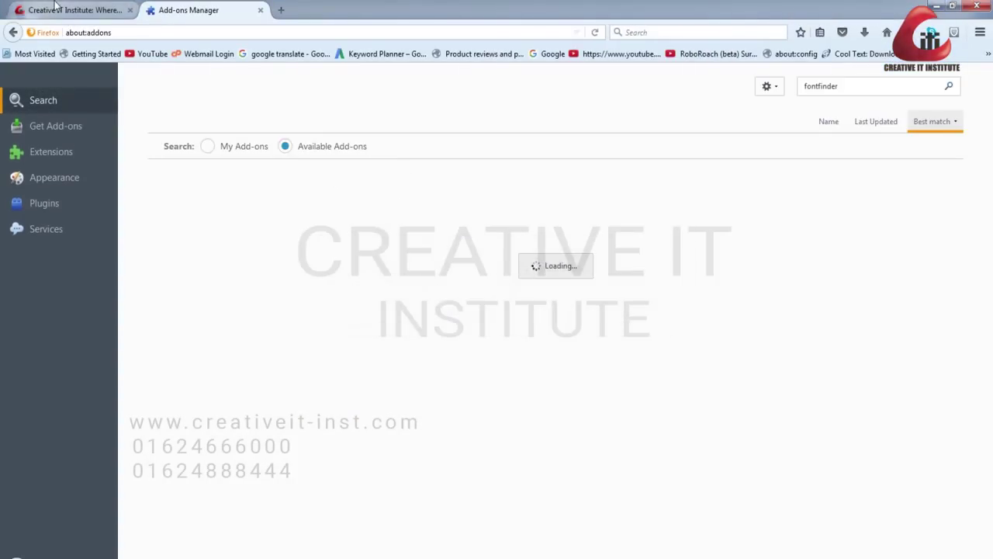
left_click(27, 10)
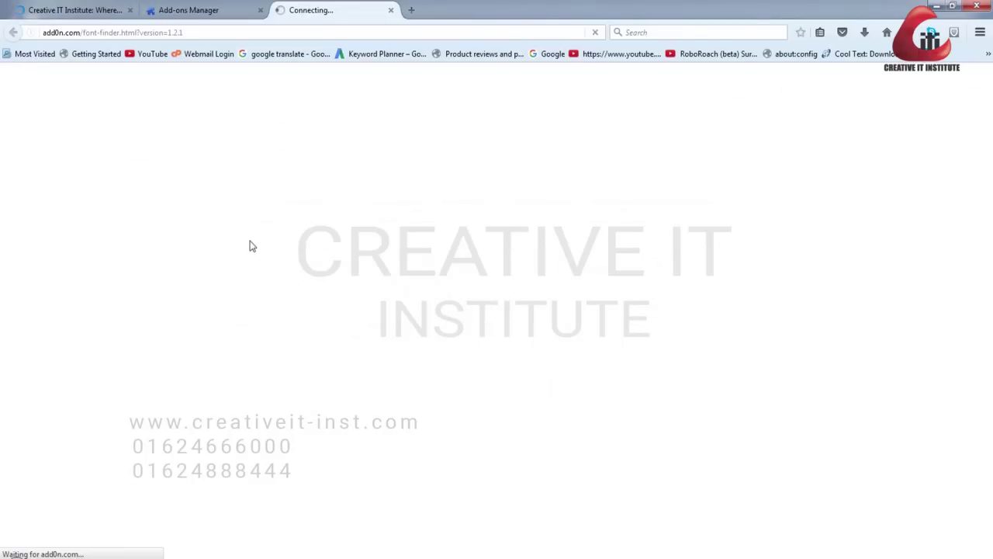
left_click(390, 10)
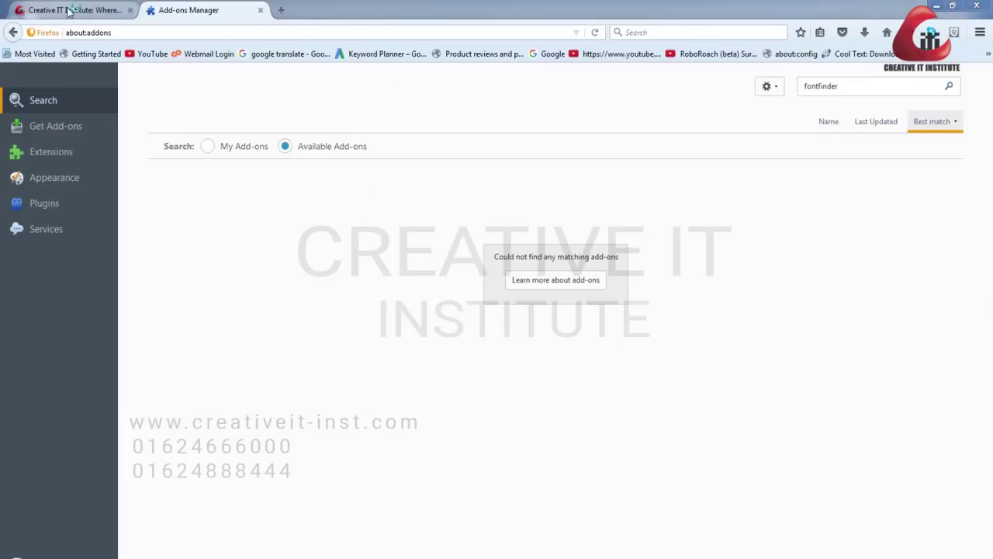
Analyze the student feedback paragraph on the Creative IT Institute homepage with FontFinder.
left_click(47, 10)
scroll(452, 345, "down", 3)
scroll(453, 345, "up", 4)
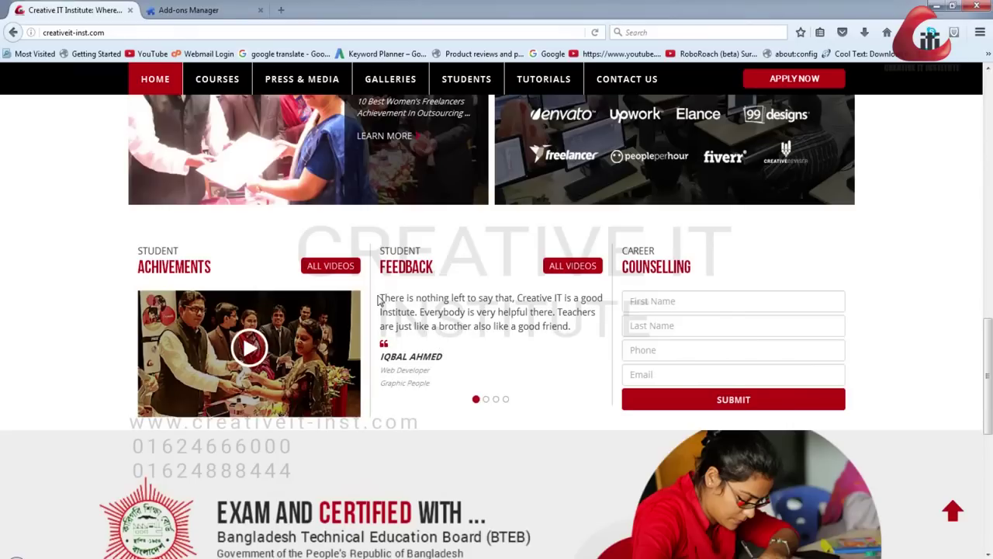
left_click_drag(381, 297, 570, 325)
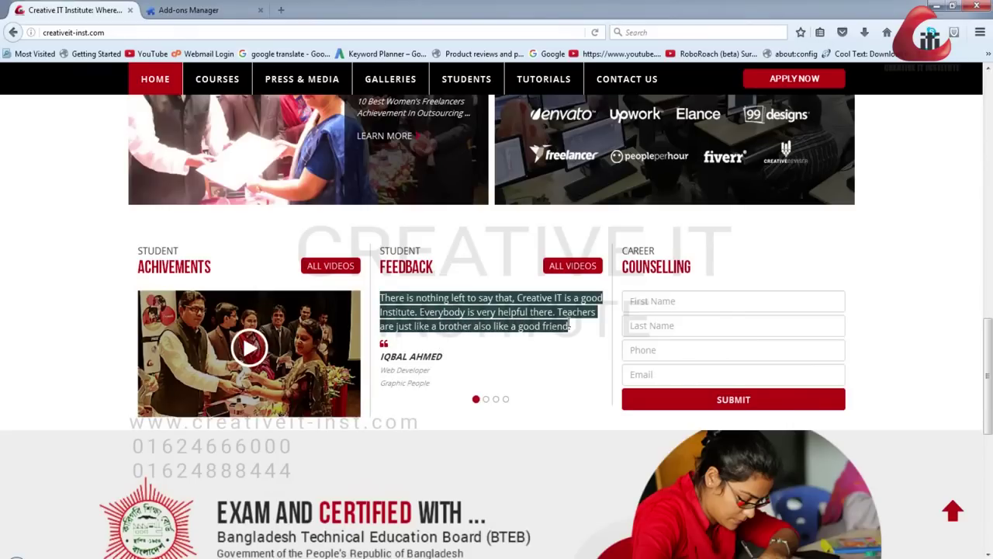
right_click(465, 297)
mouse_move(504, 388)
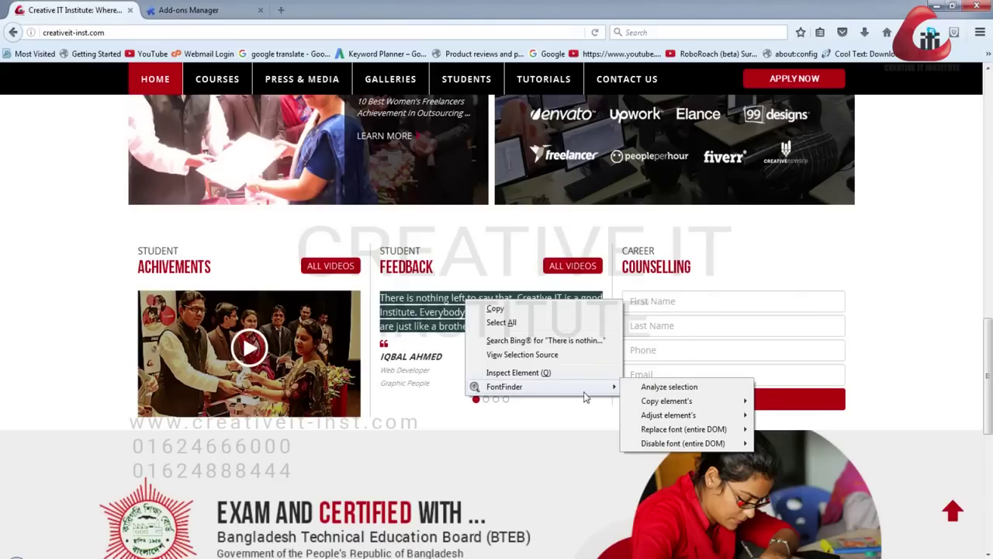
left_click(657, 389)
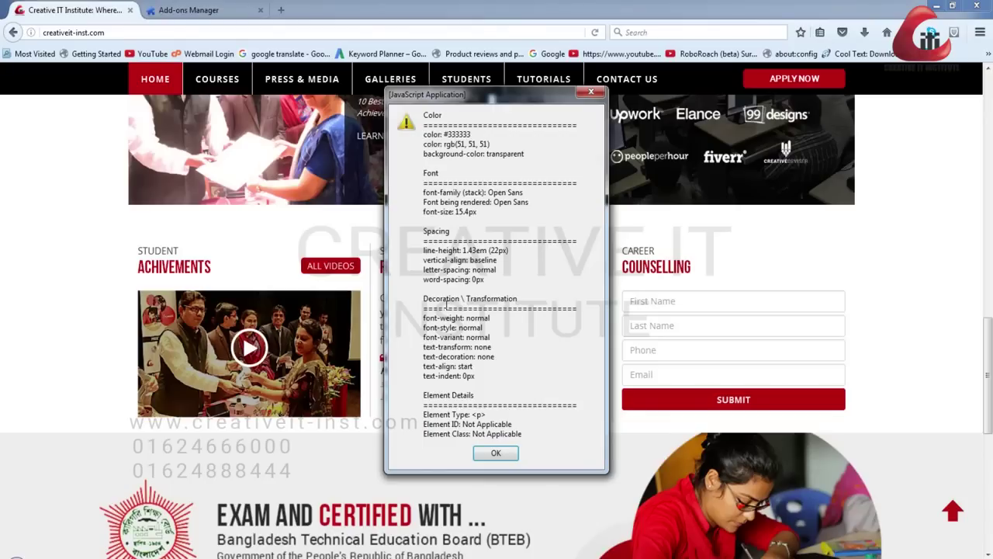
Examine the color and font-family entries in the feedback paragraph's font report, then close the report.
double_click(456, 135)
left_click(453, 149)
left_click_drag(451, 145, 467, 145)
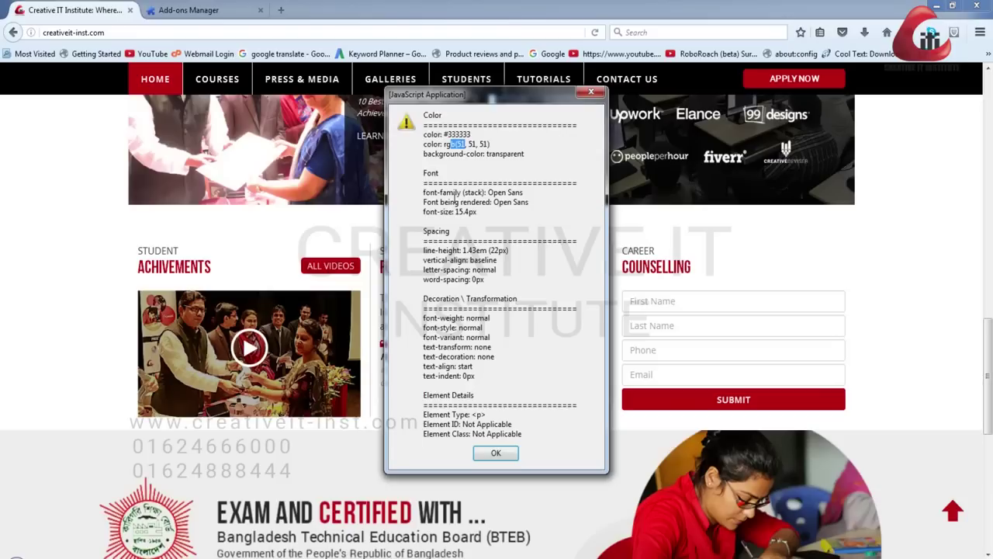
left_click_drag(487, 192, 510, 199)
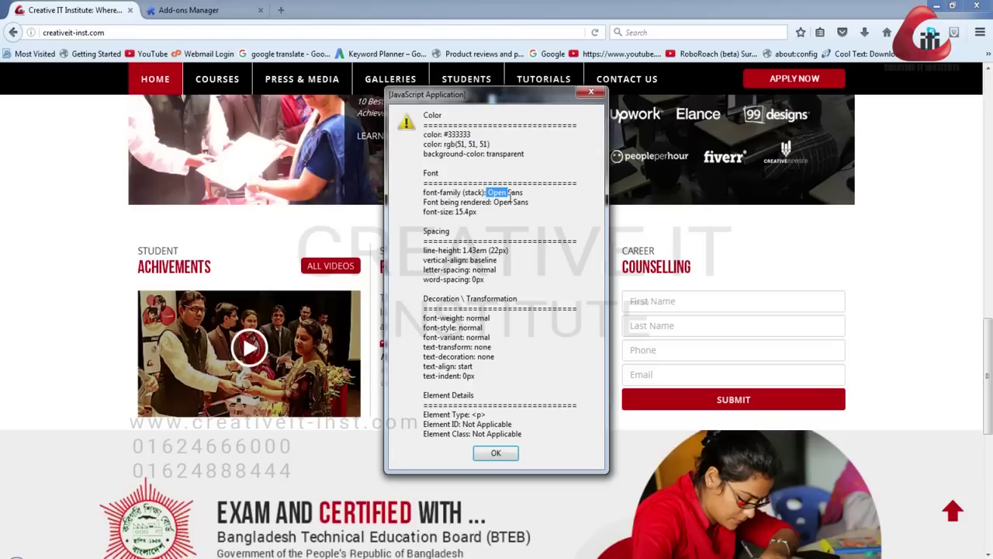
left_click(447, 262)
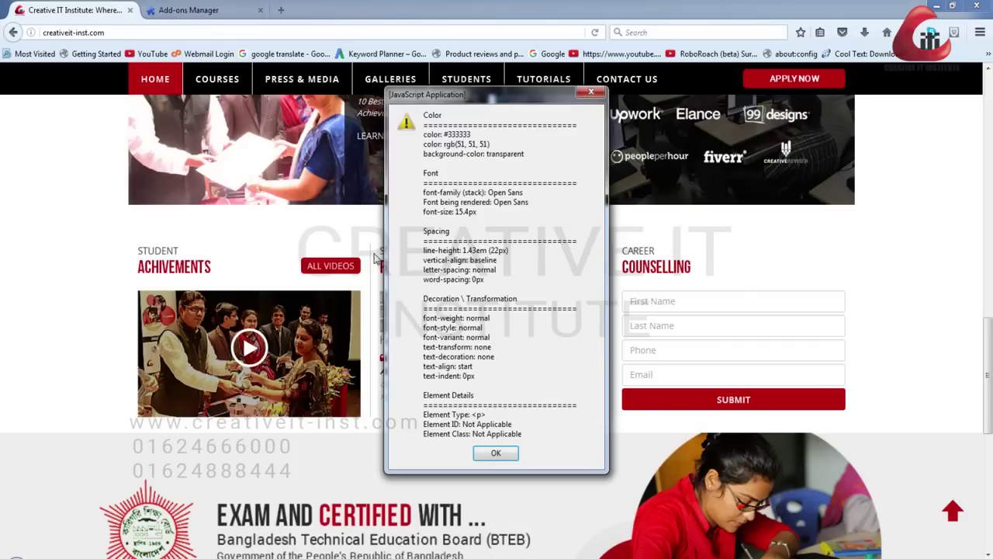
left_click(495, 454)
Analyze the first contact phone number in the homepage header with FontFinder.
scroll(468, 327, "up", 15)
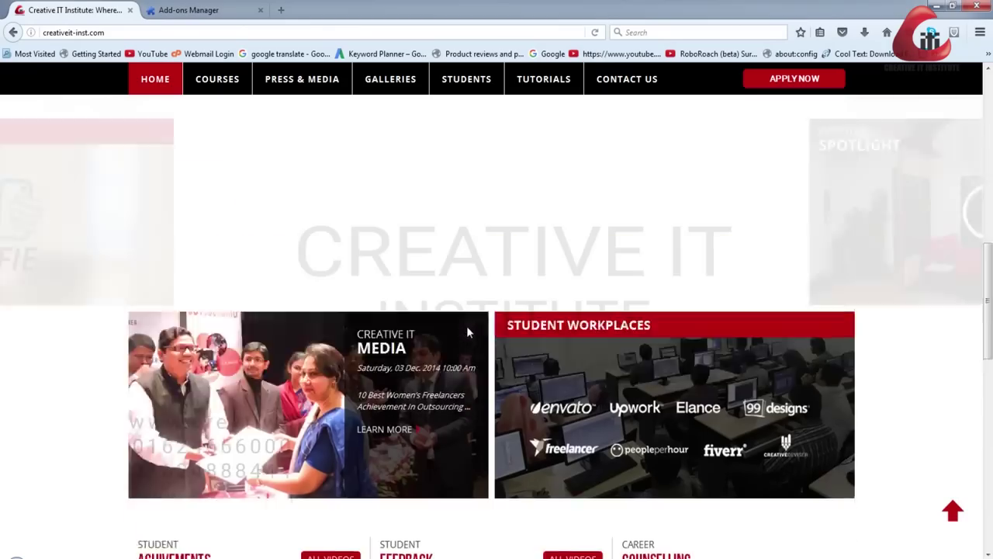
scroll(467, 332, "down", 3)
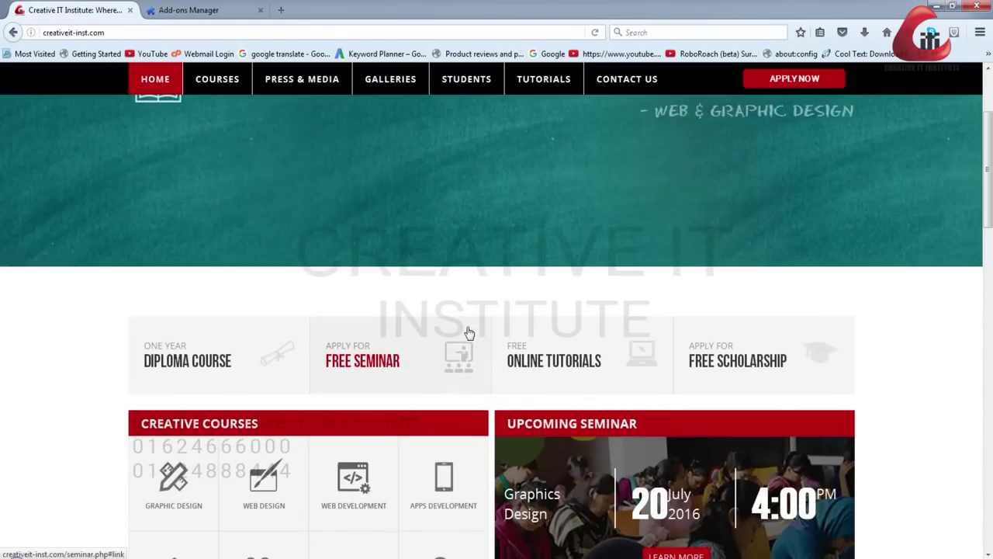
scroll(702, 330, "up", 3)
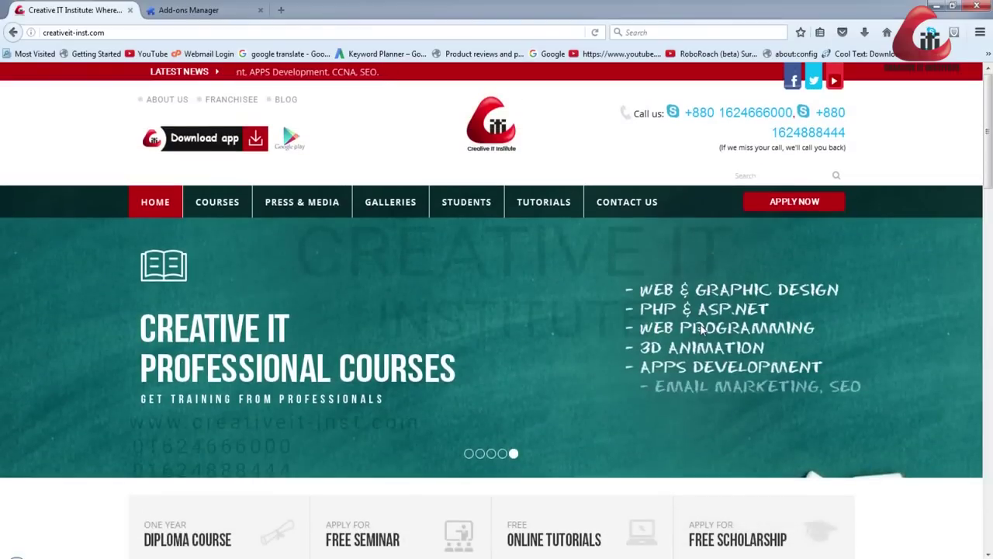
left_click(795, 115)
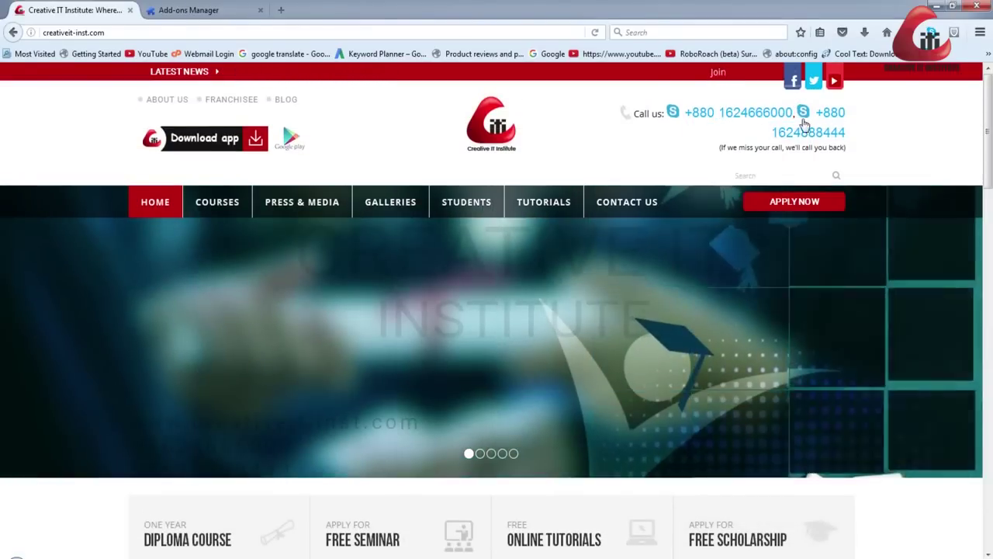
left_click_drag(796, 112, 700, 113)
right_click(729, 114)
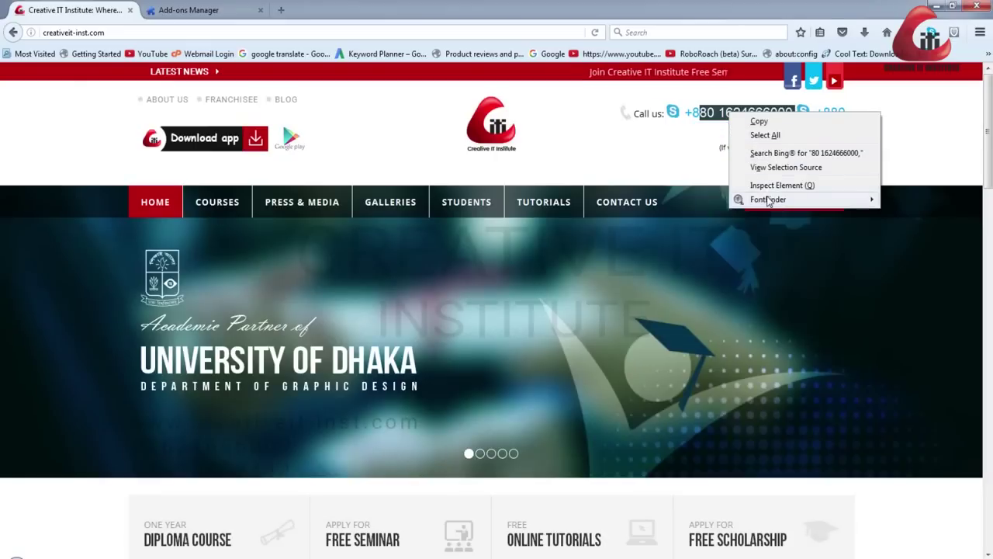
mouse_move(768, 200)
left_click(692, 204)
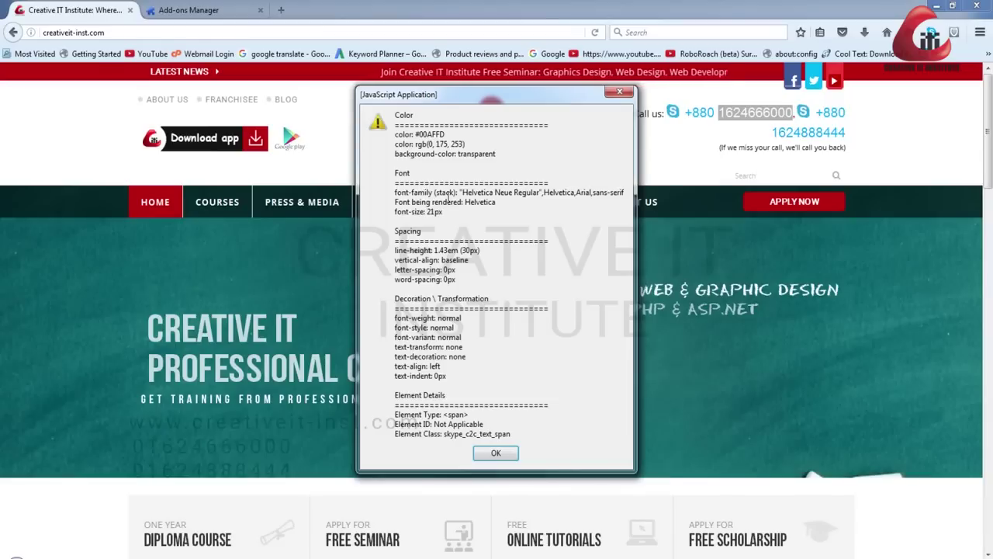
Examine the font-family and color entries in the phone number's font report, then close it.
left_click_drag(464, 192, 512, 194)
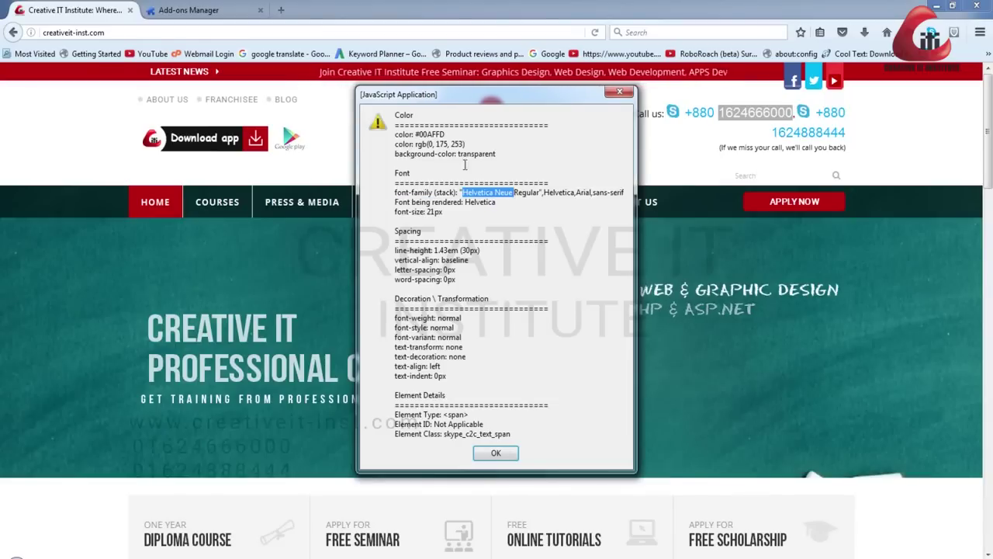
left_click_drag(421, 134, 440, 136)
left_click(439, 145)
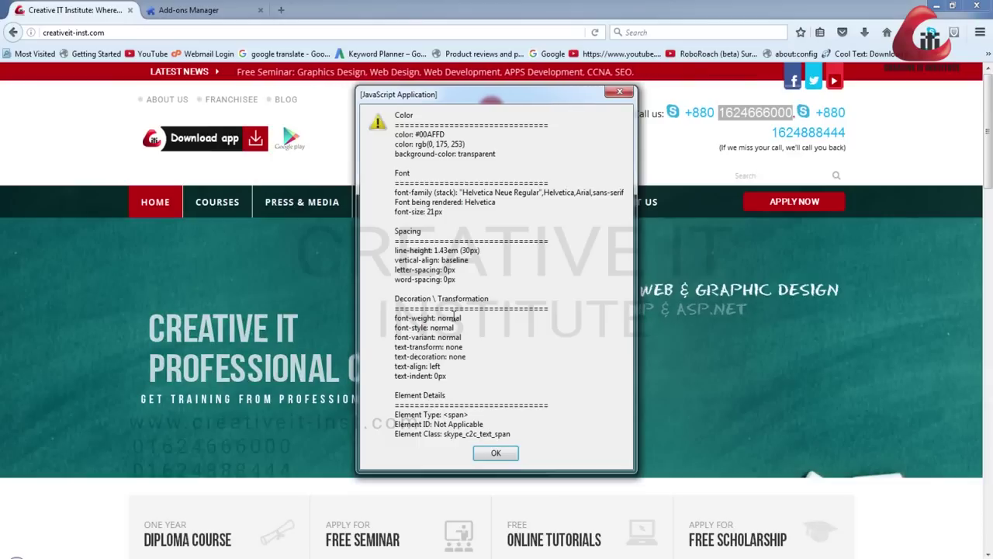
left_click(619, 92)
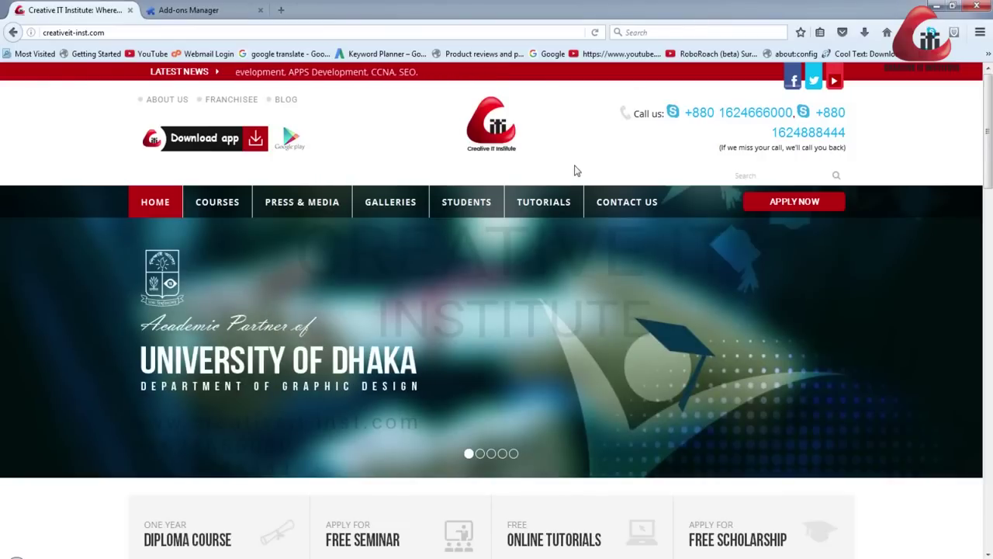
Minimize the browser, view the desktop image Capture.PNG maximized in Windows Photo Viewer, and close it.
left_click(935, 6)
left_click(550, 343)
double_click(17, 356)
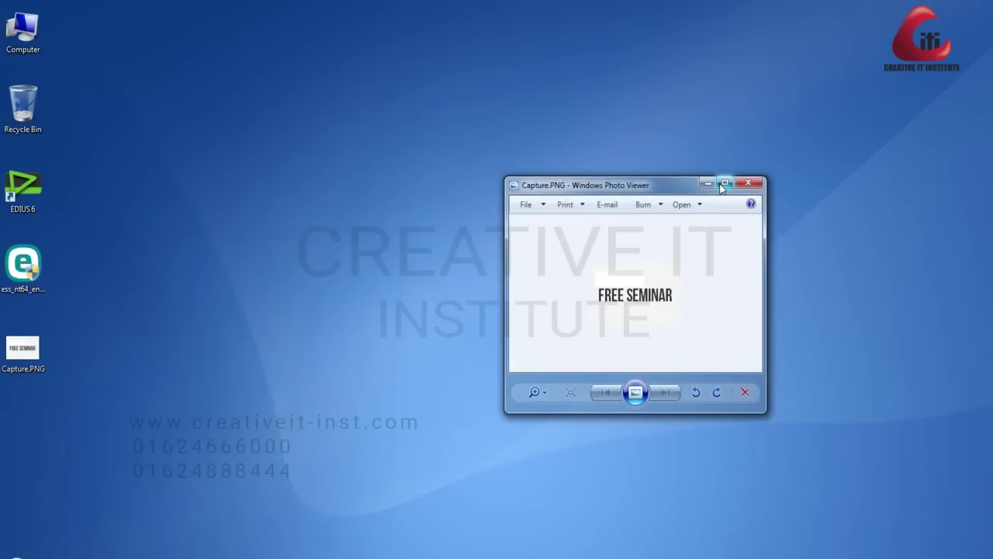
left_click(725, 183)
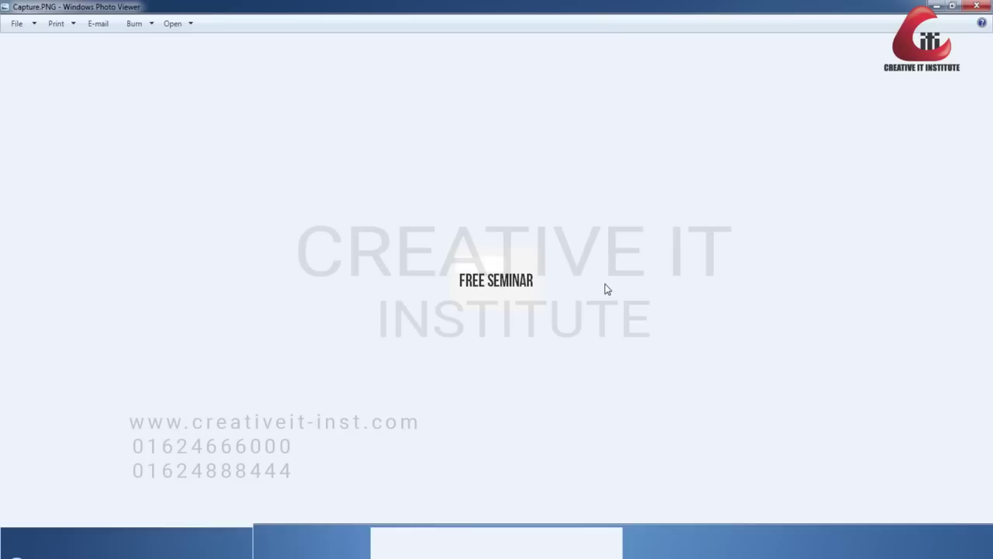
left_click(974, 8)
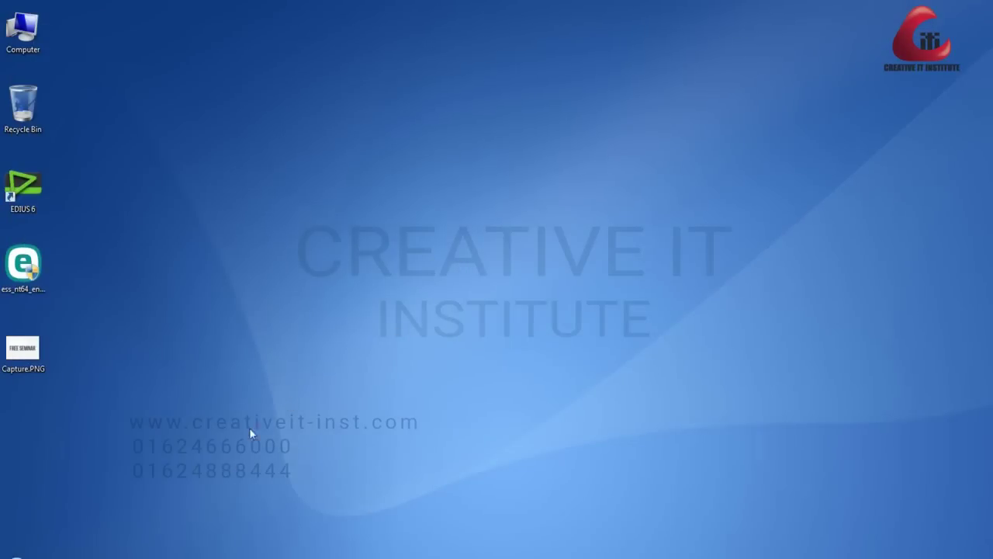
Return to the browser and load whatfontis.com in a new tab.
left_click(159, 558)
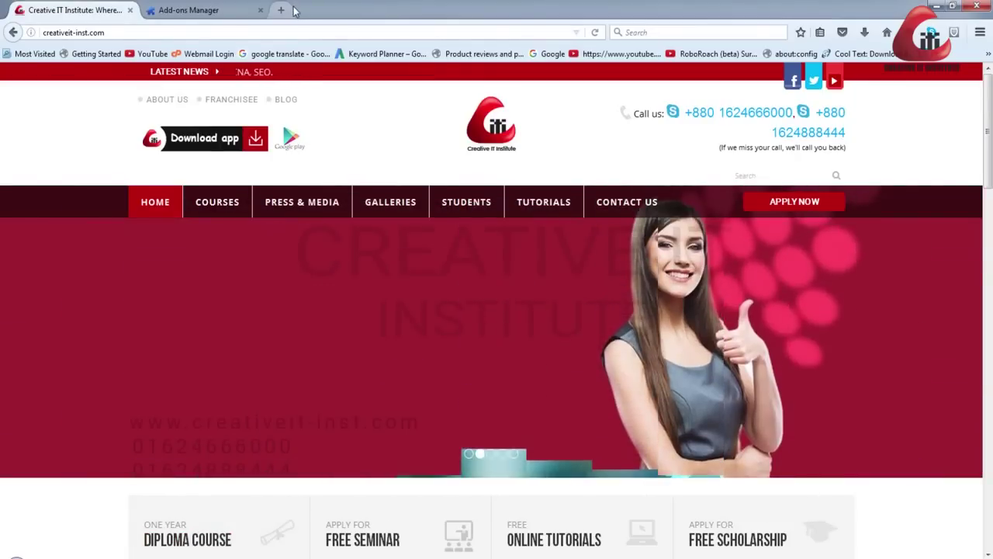
left_click(281, 10)
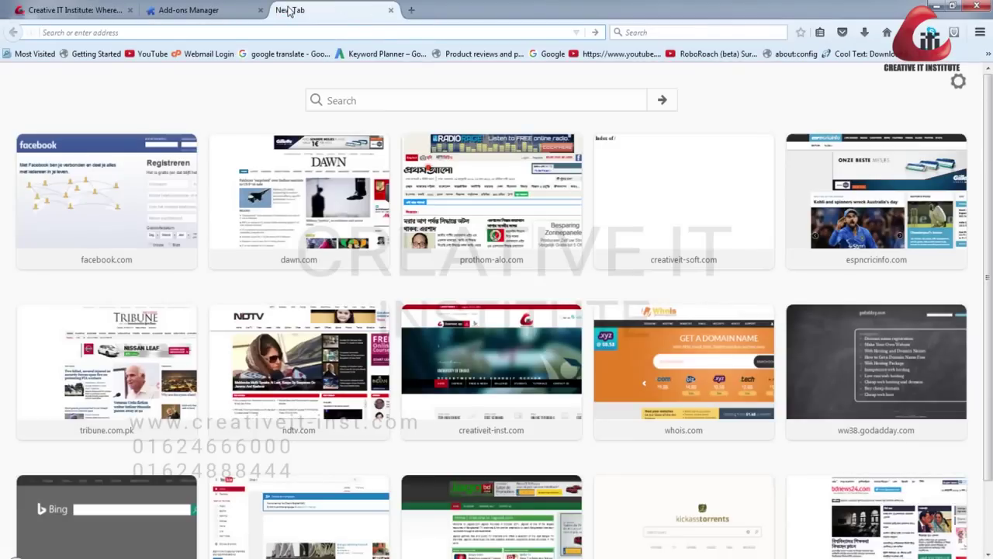
type("wha")
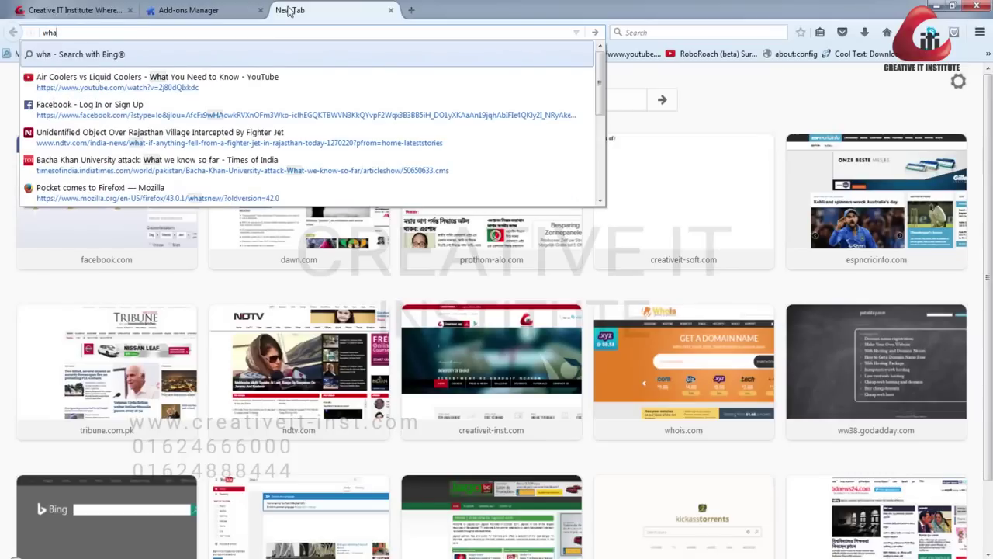
type("tfontis.com")
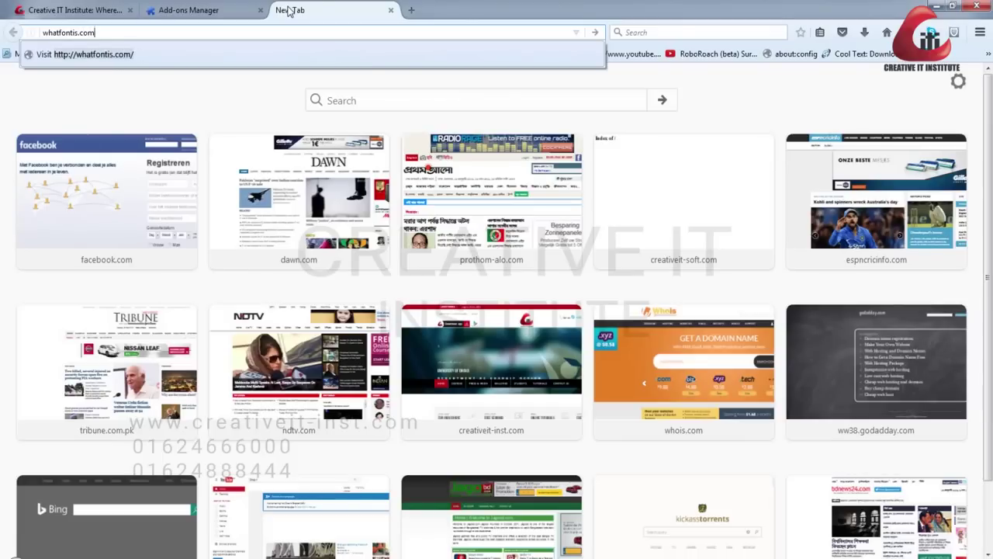
key("Return")
Load myfont.com in another new tab.
key("ctrl+t")
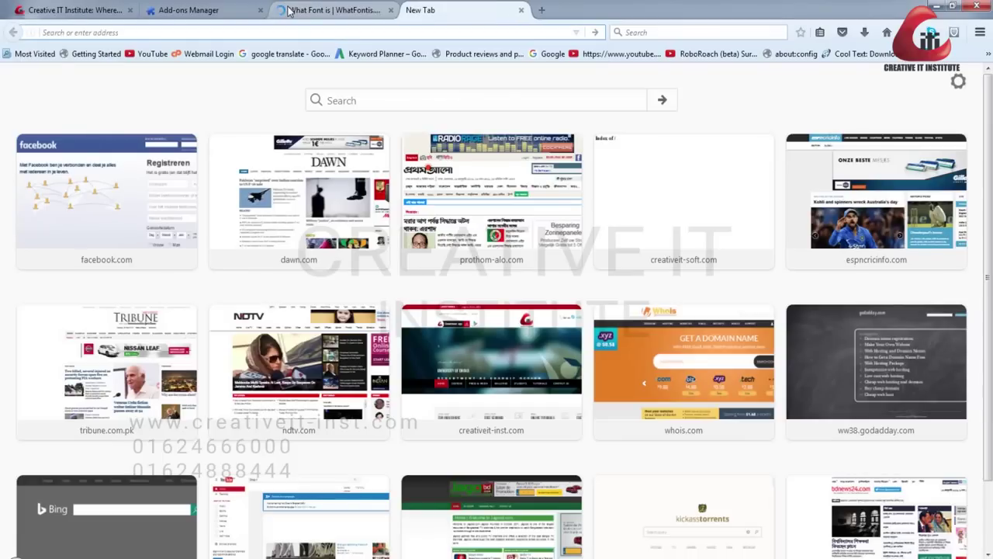
type("my")
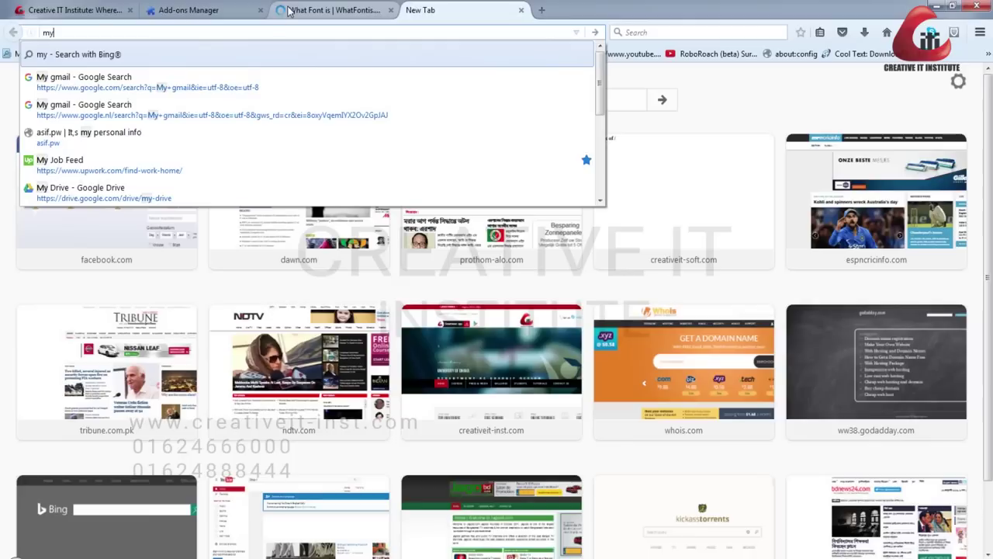
type("font.com")
key("Return")
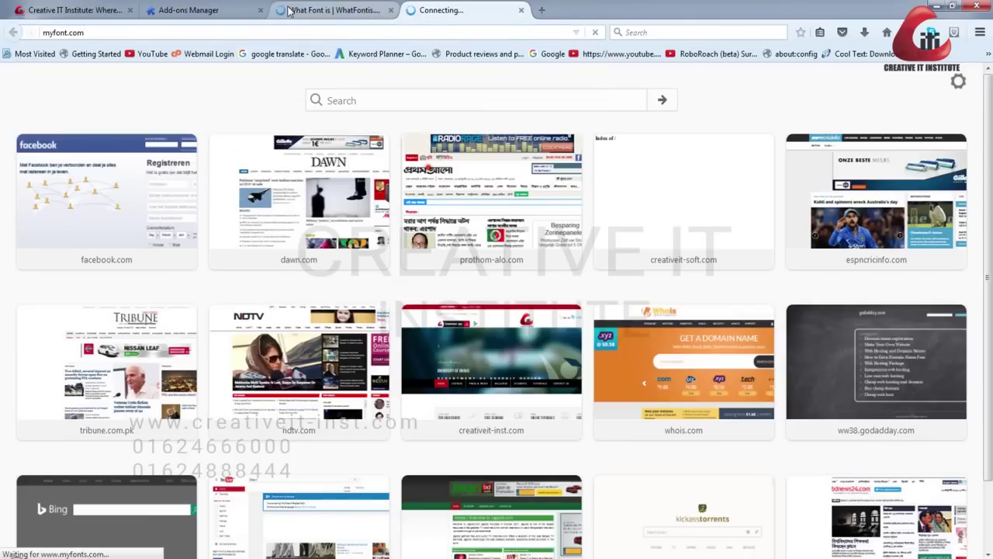
Return to the WhatFontIs page and choose Capture.PNG from the desktop as the font image file.
left_click(289, 10)
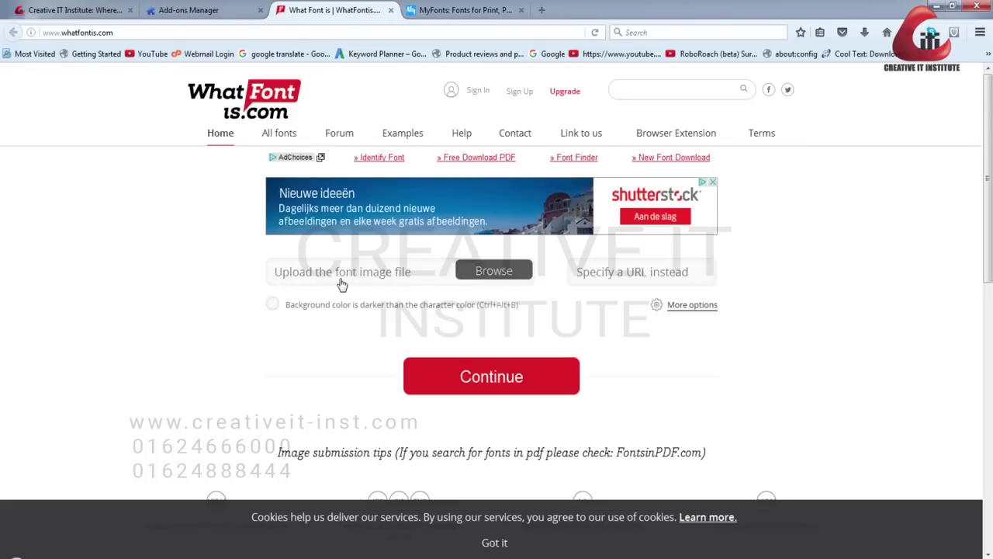
left_click(482, 270)
left_click(468, 118)
left_click(888, 539)
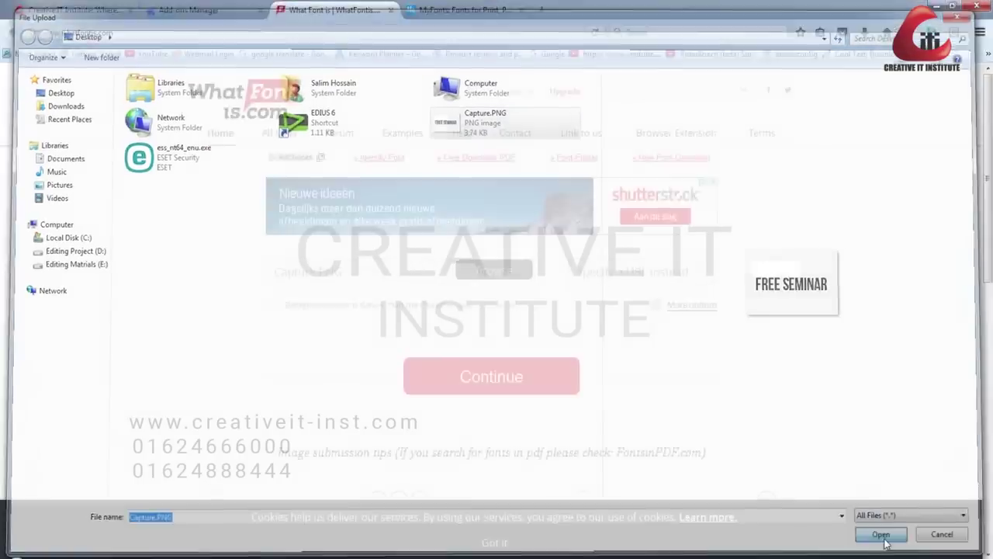
scroll(249, 289, "down", 2)
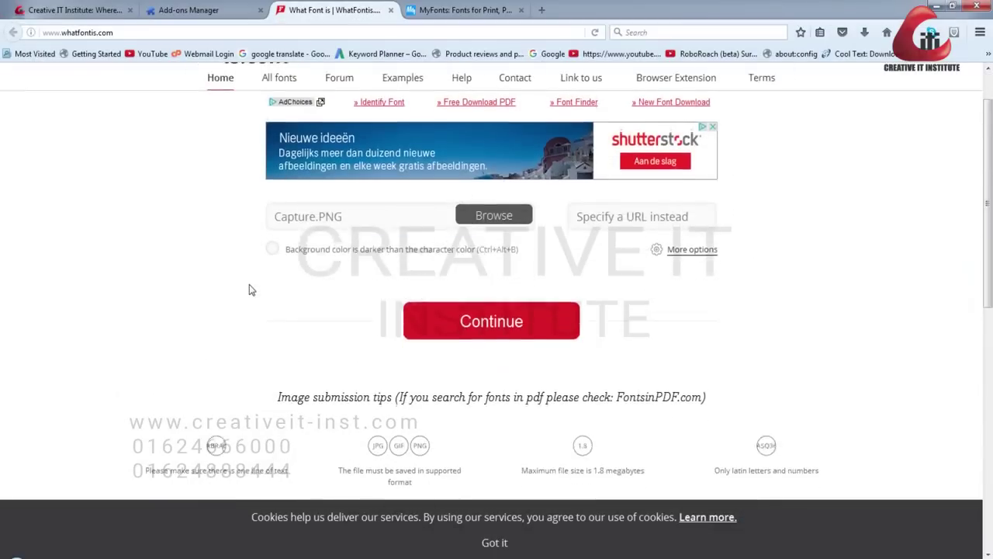
scroll(249, 288, "up", 2)
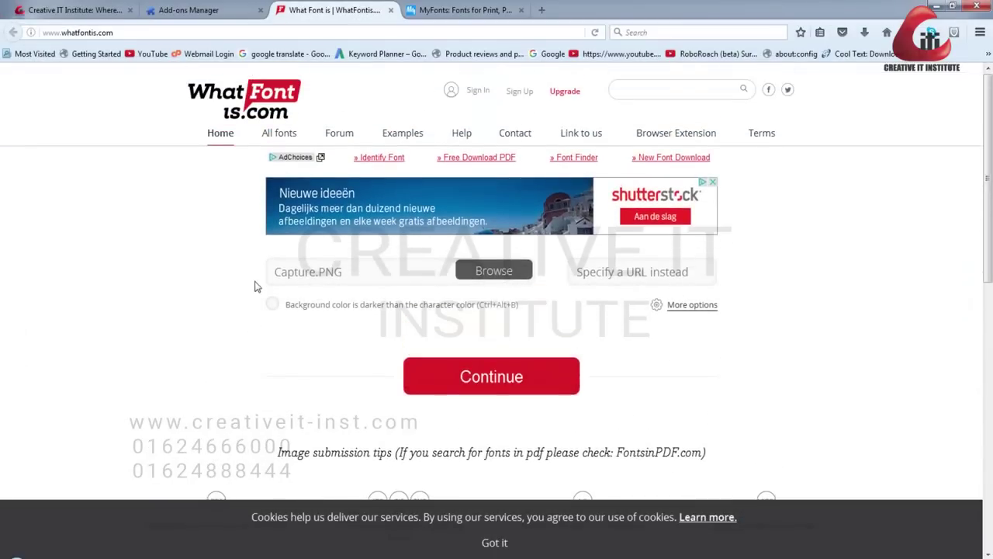
Minimize the browser, view Capture.PNG from the desktop once more, close it and return to the WhatFontIs page.
left_click(935, 7)
double_click(22, 351)
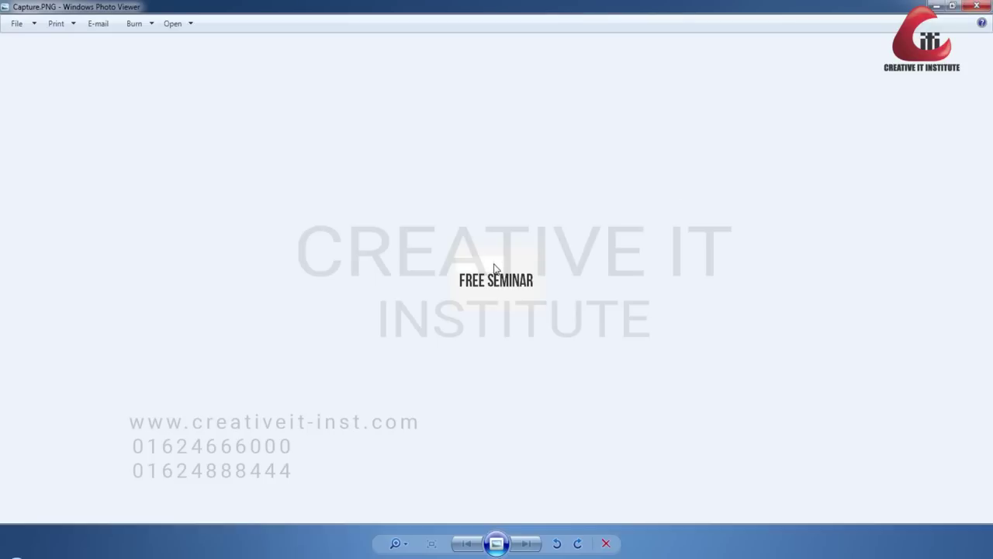
left_click(975, 8)
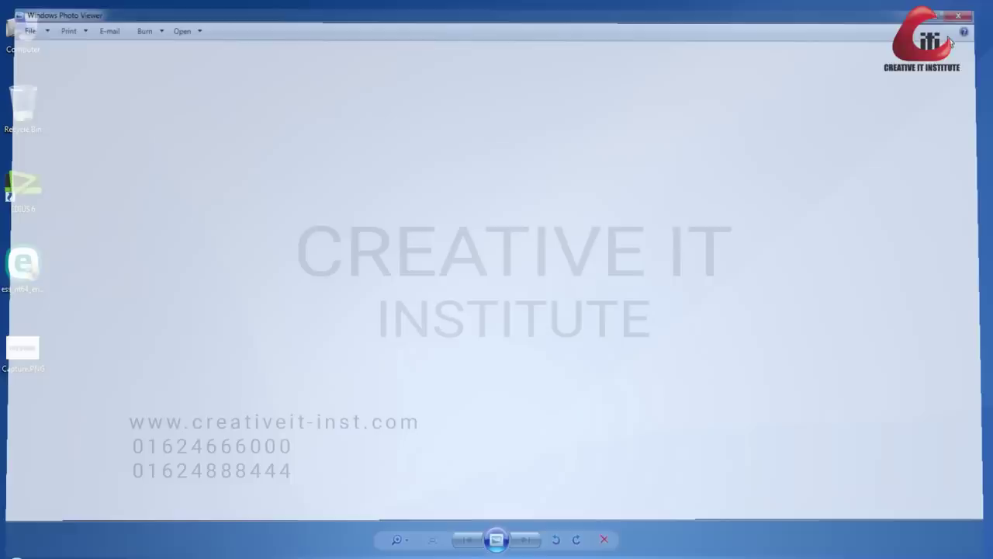
left_click(226, 548)
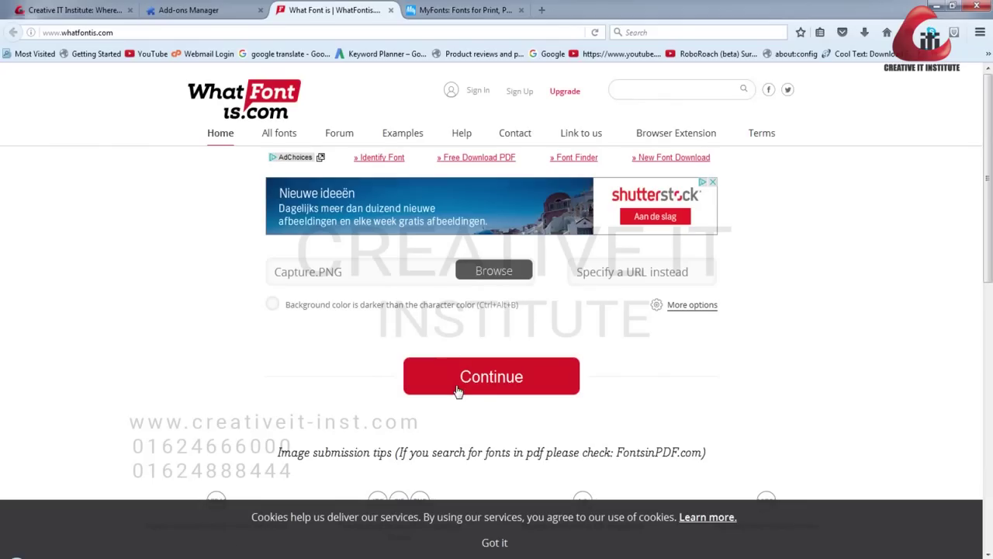
Submit Capture.PNG to WhatFontIs and fill the character boxes in order with F, R, E, E, S, E, M, I, N, A, R.
left_click(458, 390)
scroll(266, 386, "down", 3)
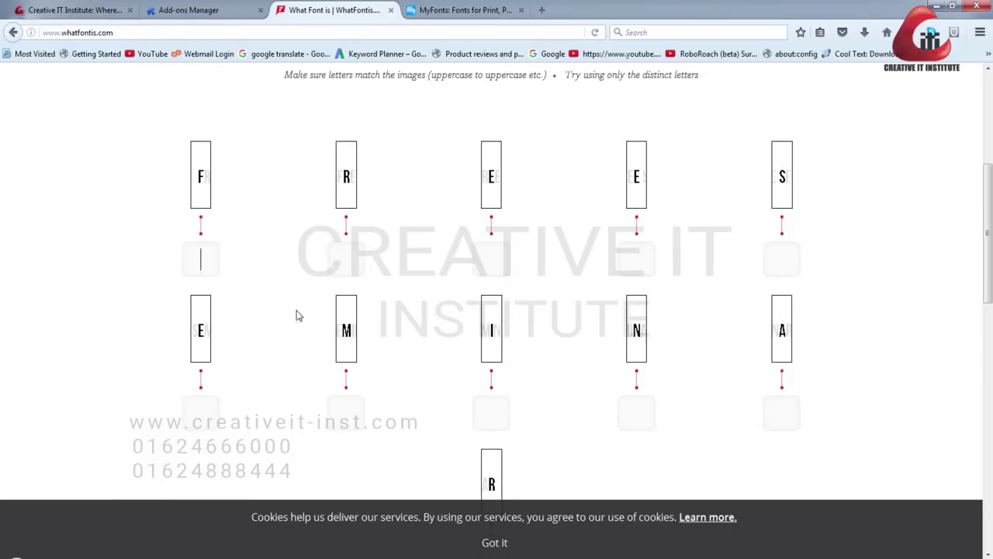
left_click(201, 260)
type("FREES")
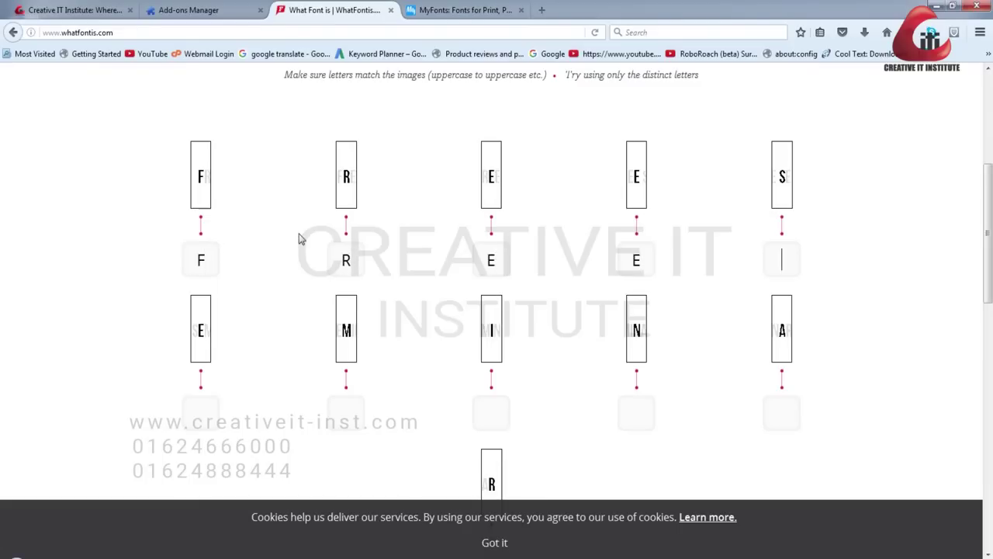
type("EMINA")
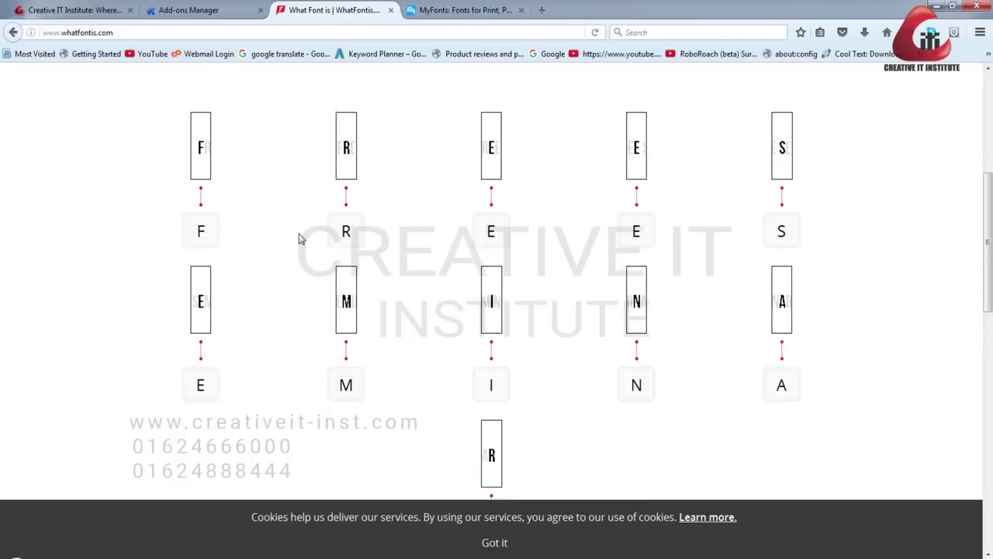
scroll(299, 239, "down", 3)
type("R")
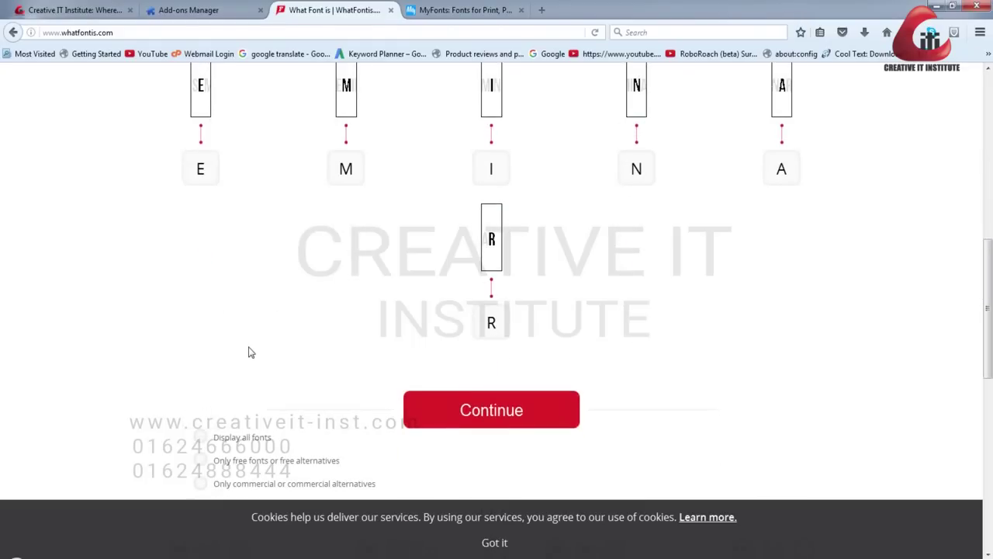
Restrict the matches to only free fonts or free alternatives and run the font search.
scroll(249, 350, "down", 2)
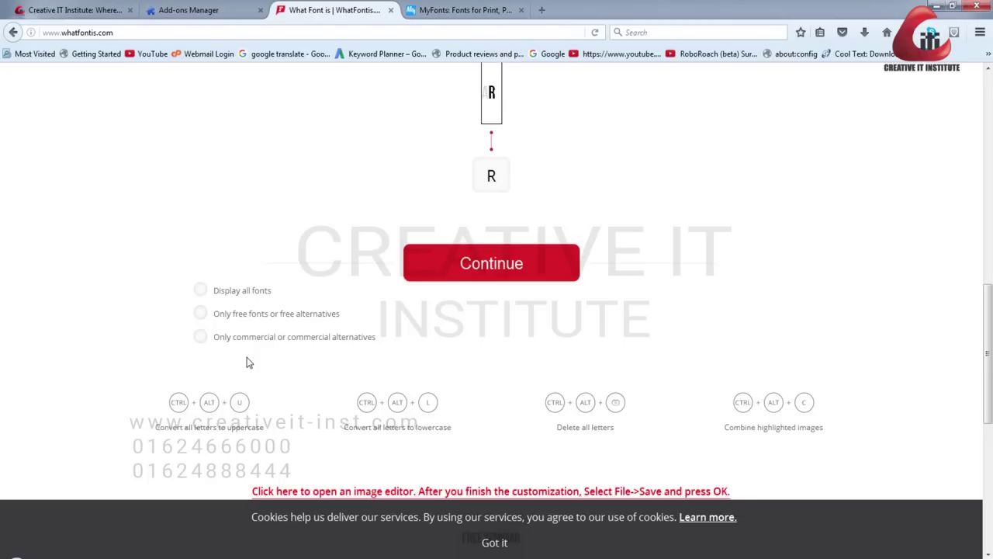
left_click(216, 318)
left_click(439, 272)
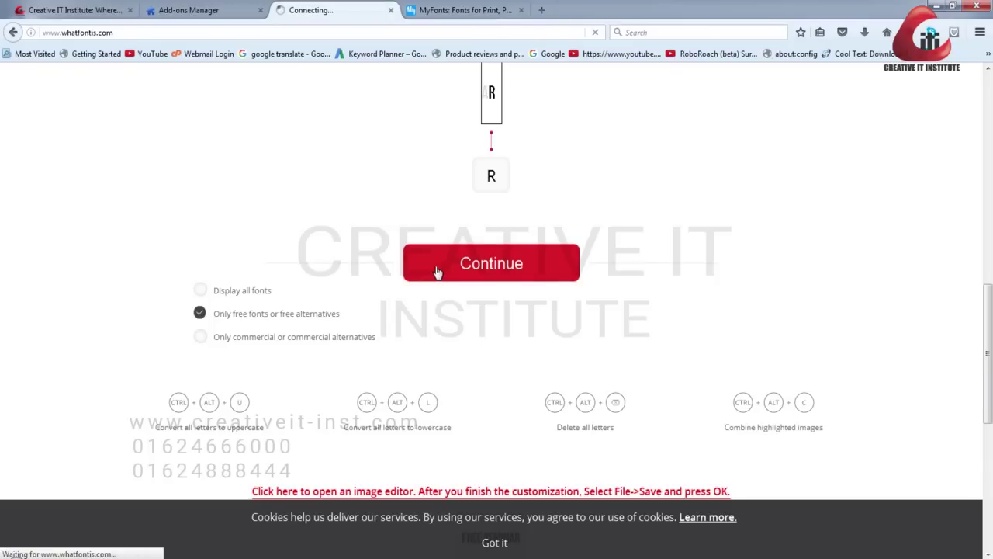
Compare the letter shapes of the suggested free fonts, especially BebasNeueRegular, with the uploaded image.
scroll(437, 279, "down", 5)
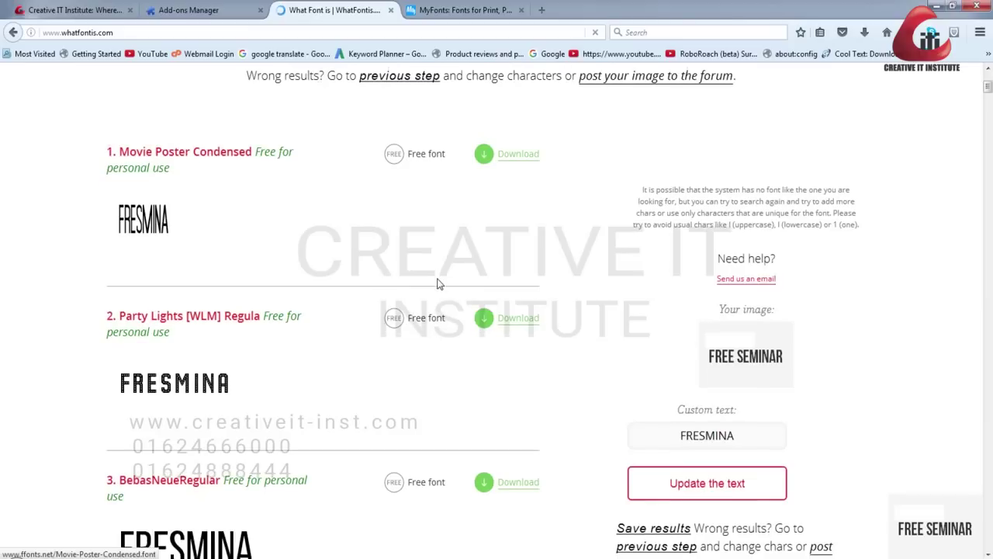
scroll(466, 295, "down", 2)
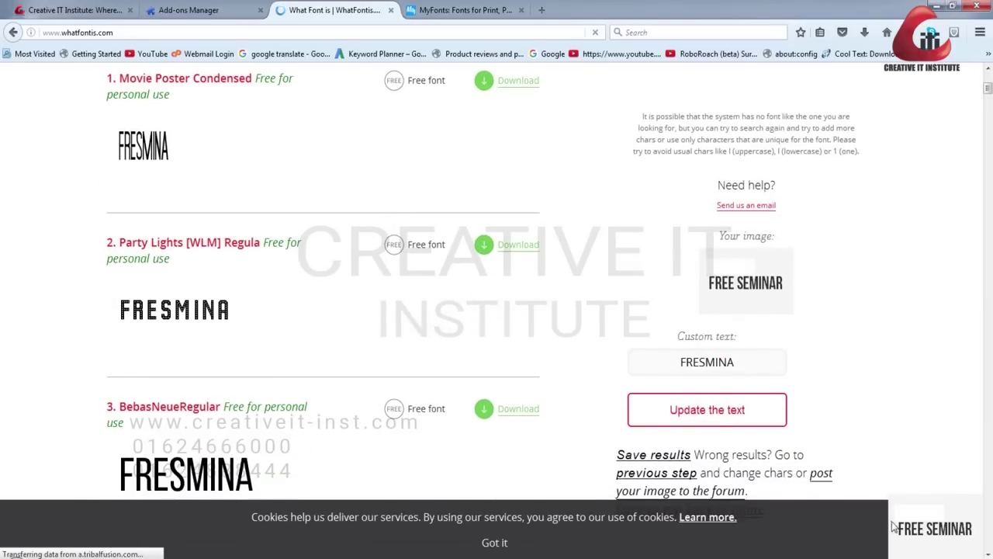
scroll(255, 381, "down", 2)
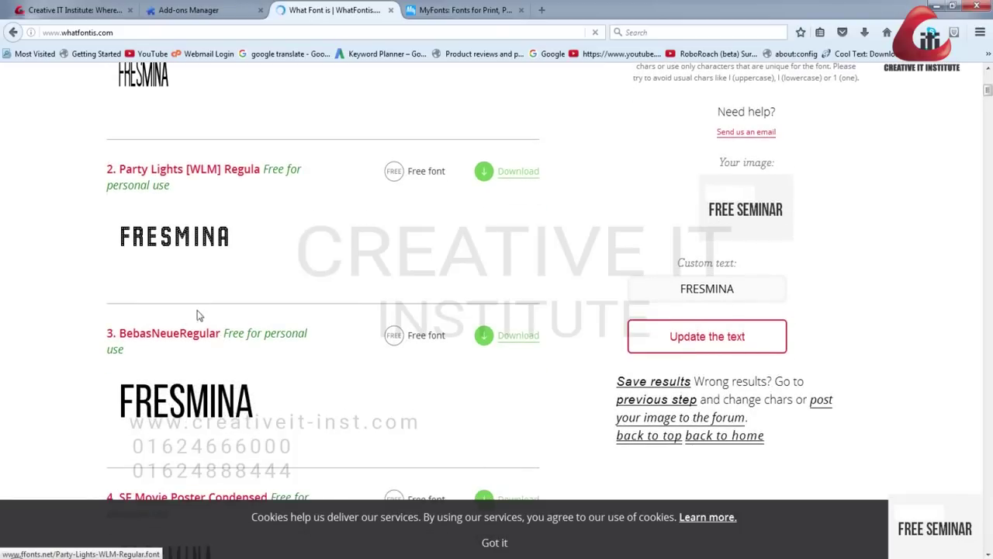
scroll(179, 248, "down", 5)
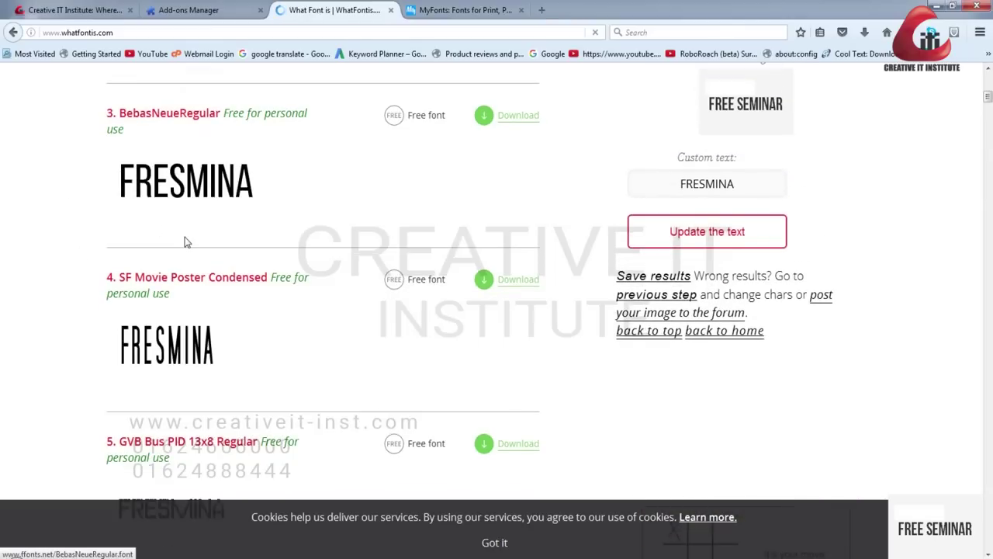
scroll(187, 241, "down", 3)
scroll(186, 242, "up", 1)
scroll(186, 243, "up", 7)
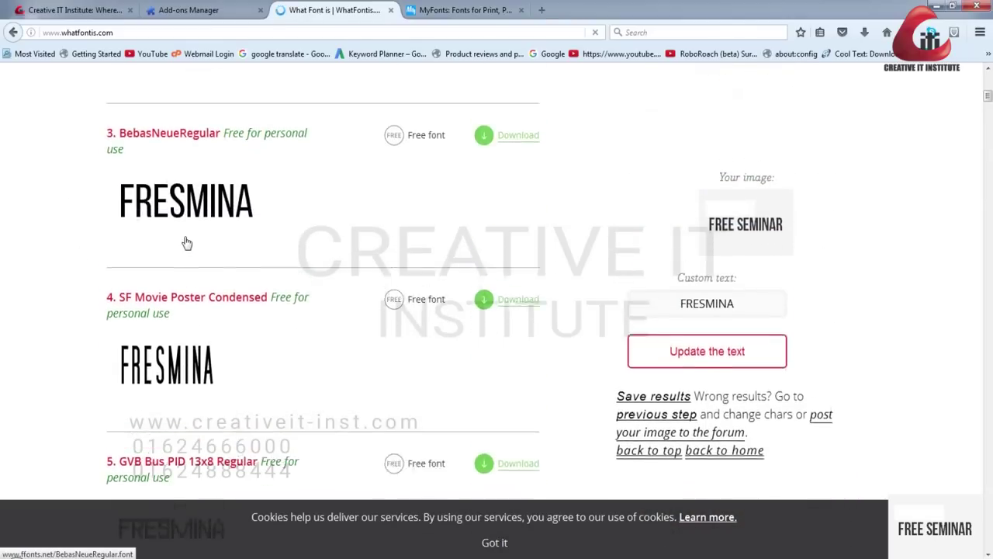
scroll(186, 243, "down", 5)
scroll(186, 243, "down", 2)
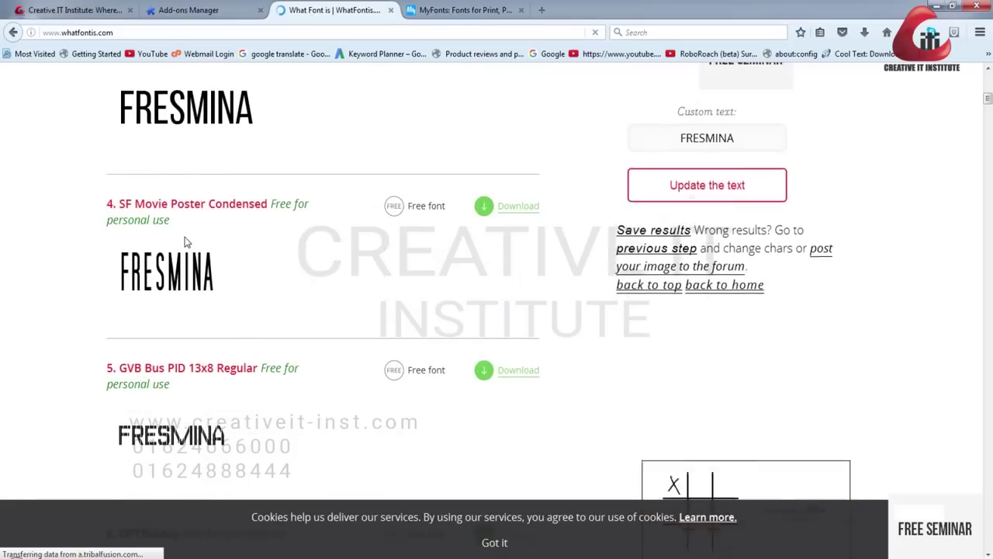
scroll(186, 243, "down", 1)
scroll(187, 243, "up", 3)
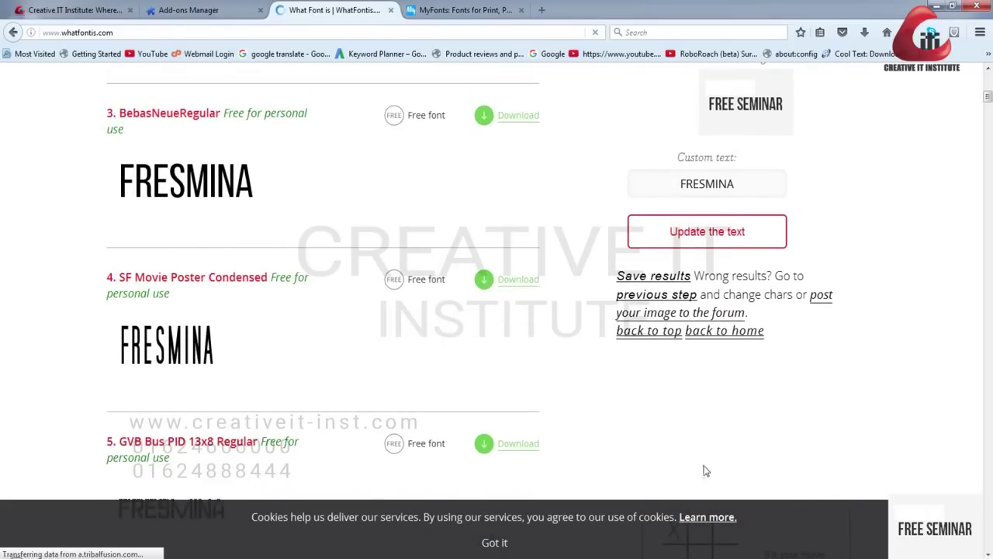
scroll(194, 223, "up", 2)
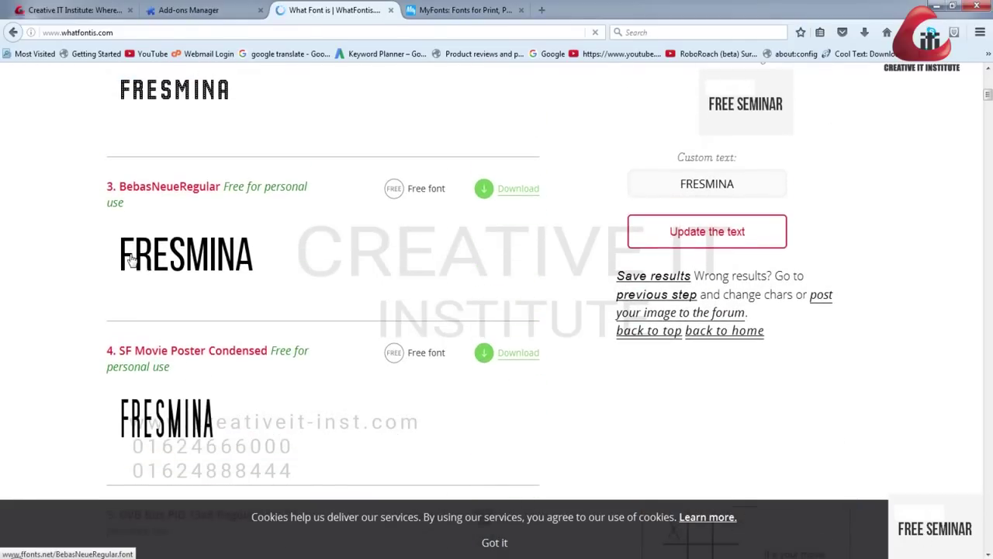
left_click_drag(124, 259, 180, 260)
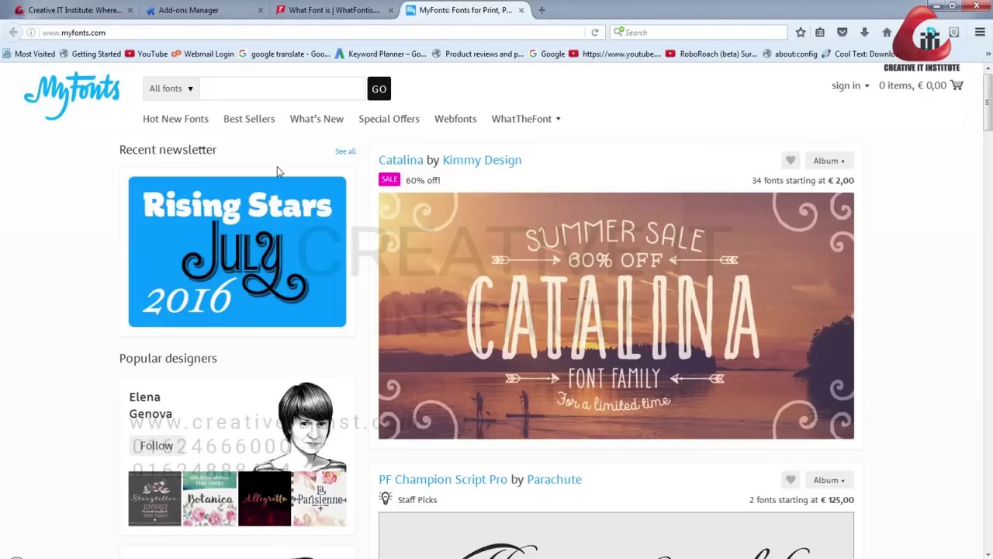
Open the WhatTheFont tool on MyFonts and submit Capture.PNG from the desktop as the image.
left_click(508, 122)
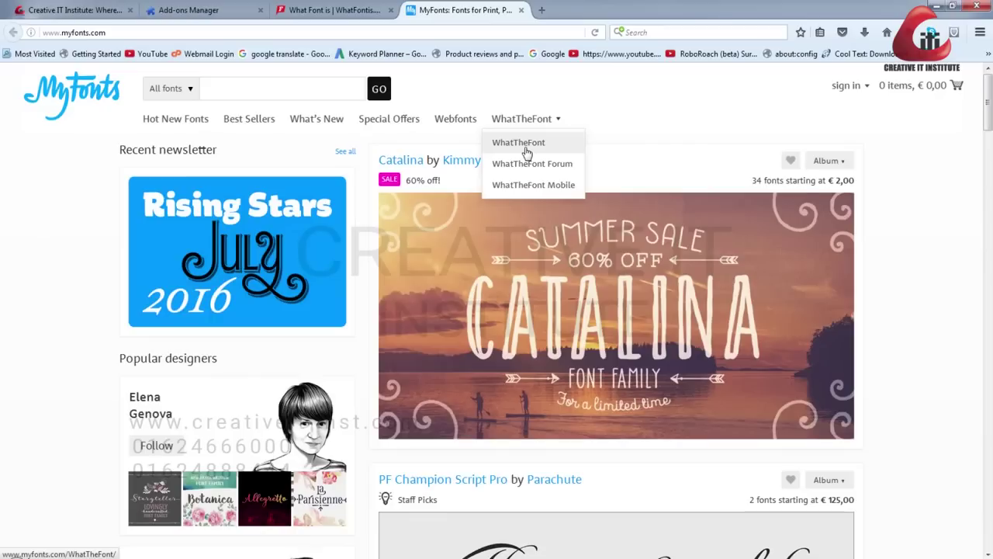
left_click(525, 144)
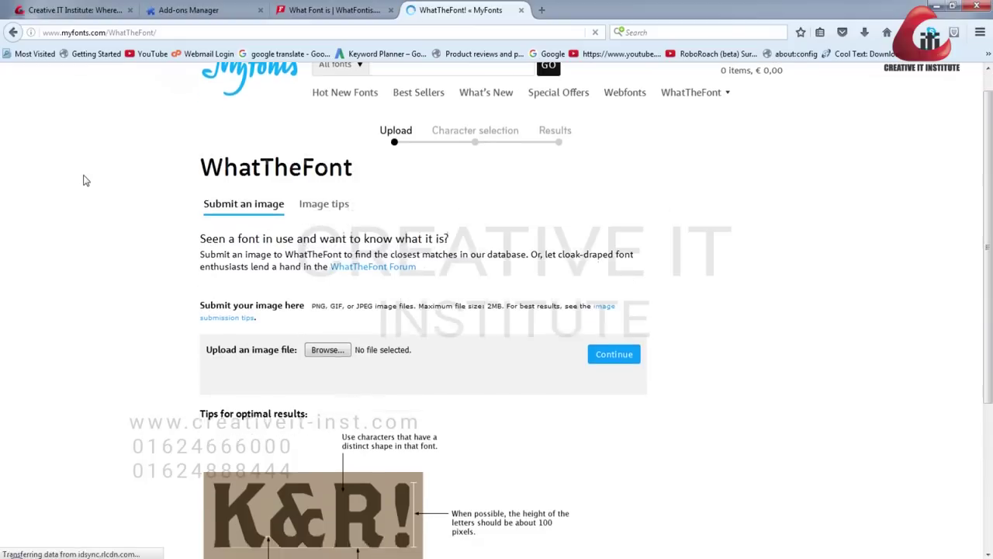
scroll(104, 197, "down", 2)
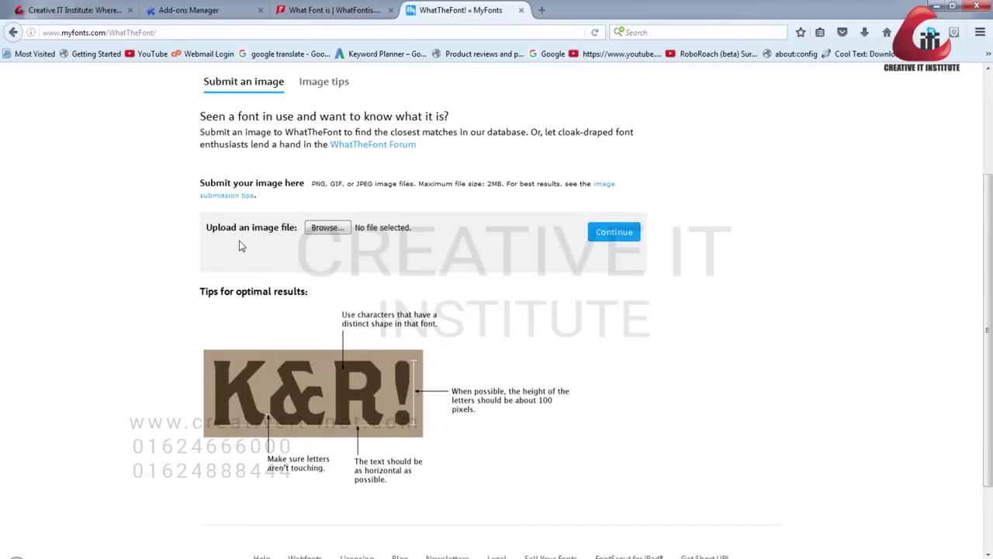
left_click(323, 229)
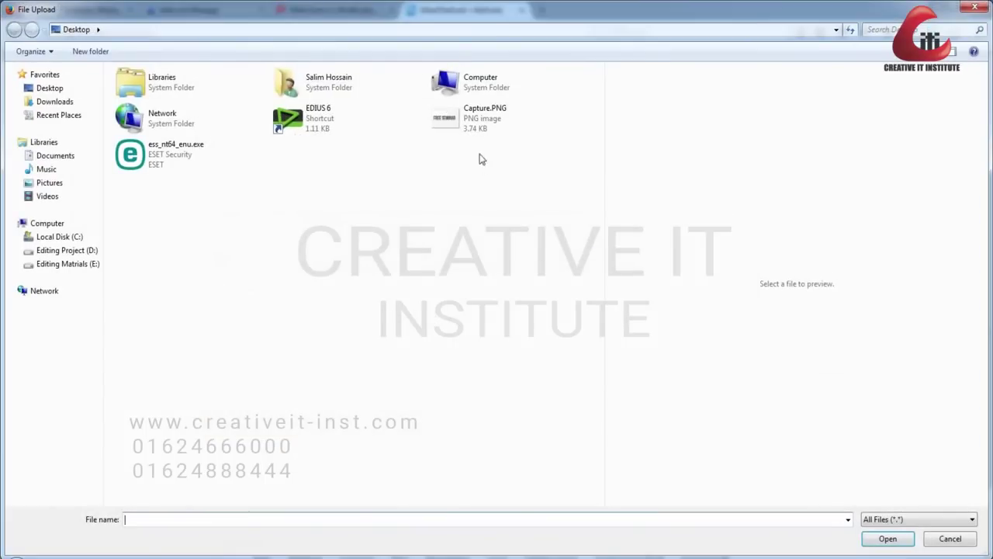
left_click(468, 124)
left_click(888, 539)
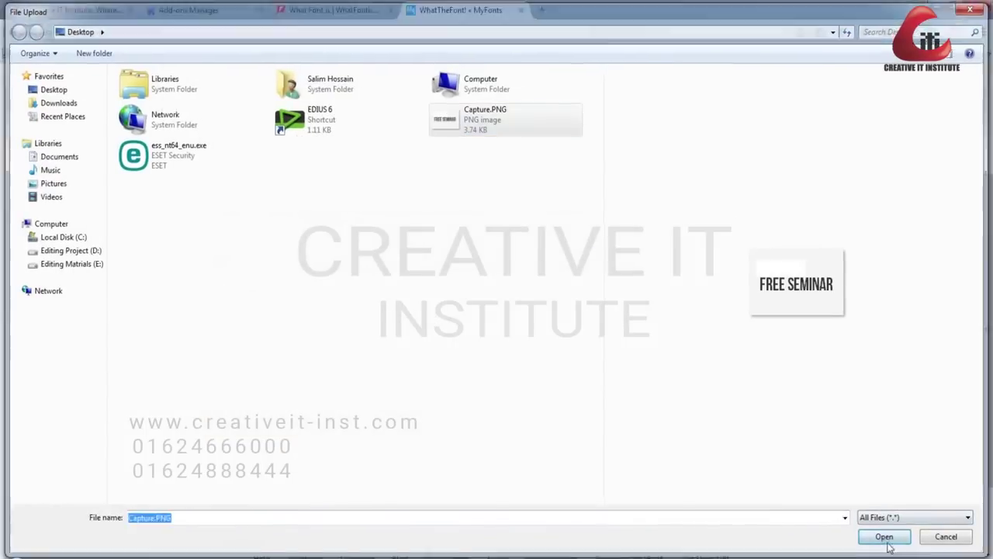
scroll(564, 337, "down", 2)
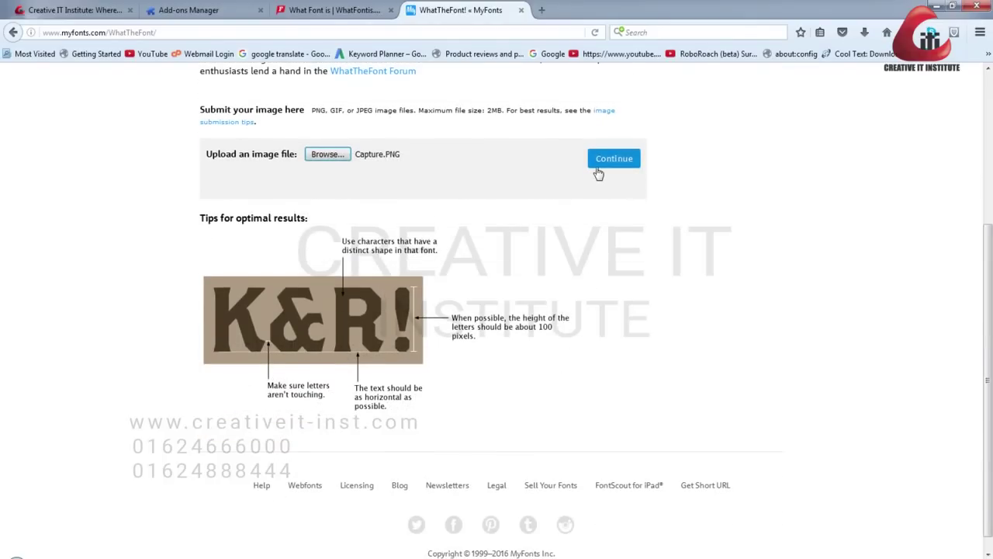
left_click(599, 168)
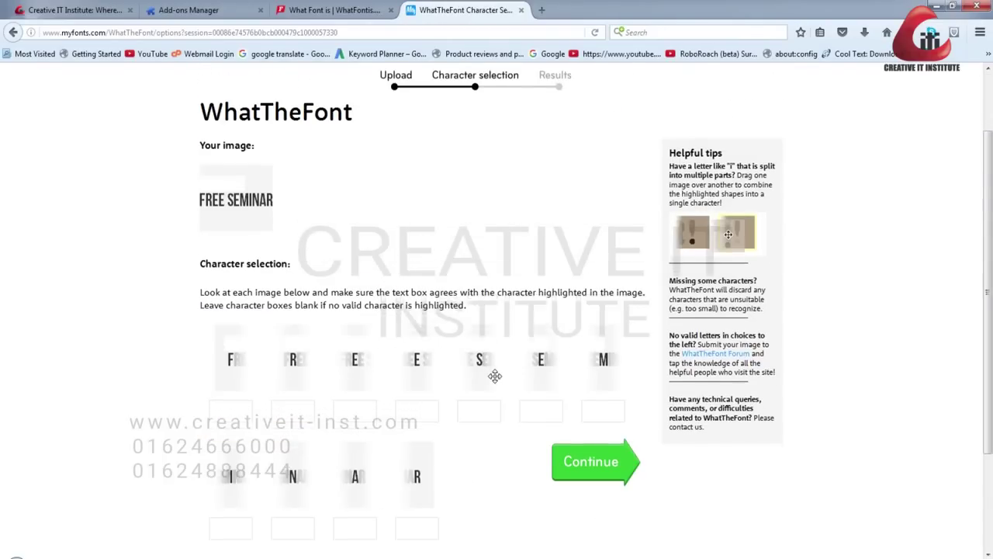
Fill the WhatTheFont character boxes with the letters FREESEMINAR, run the match and review the suggested fonts.
scroll(494, 375, "down", 3)
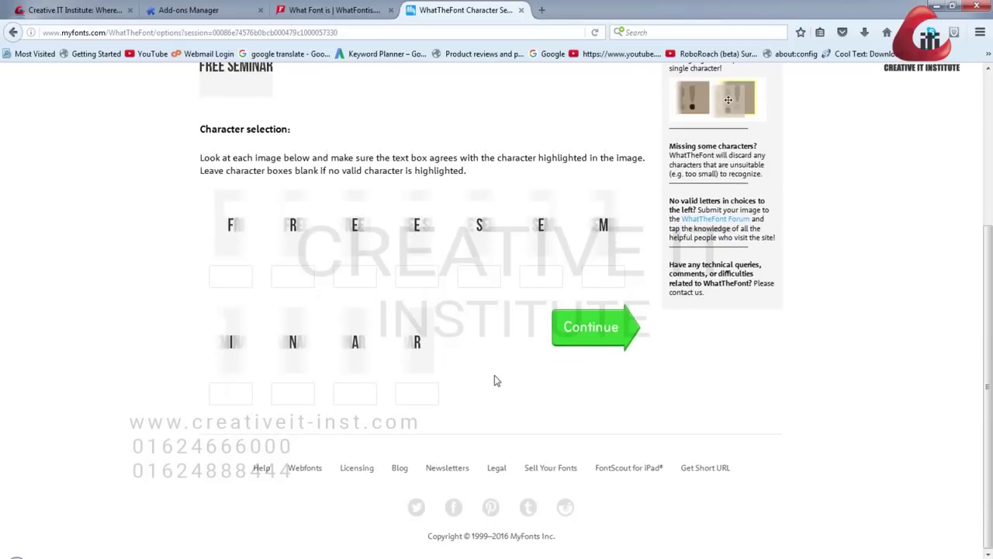
left_click(229, 274)
type("FREESEMINAR")
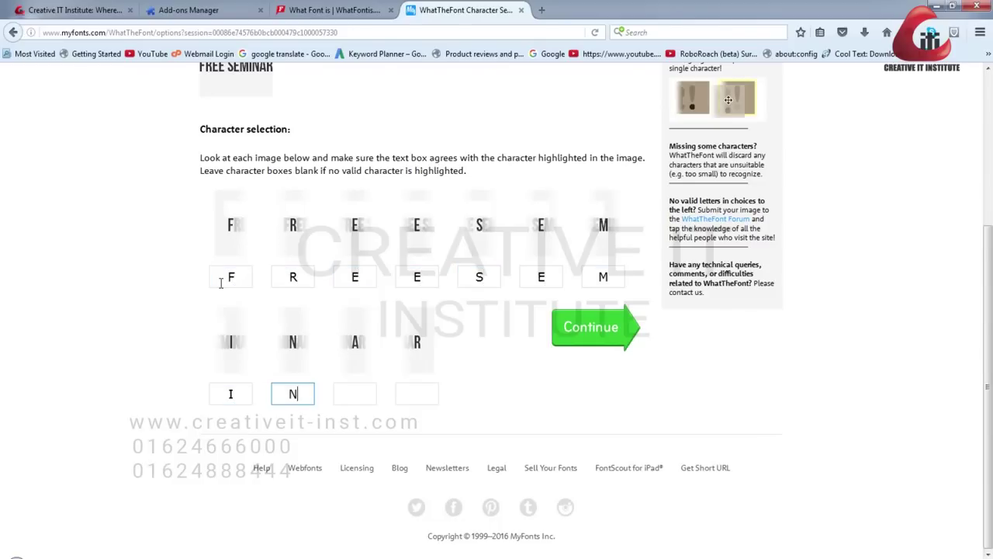
left_click(565, 336)
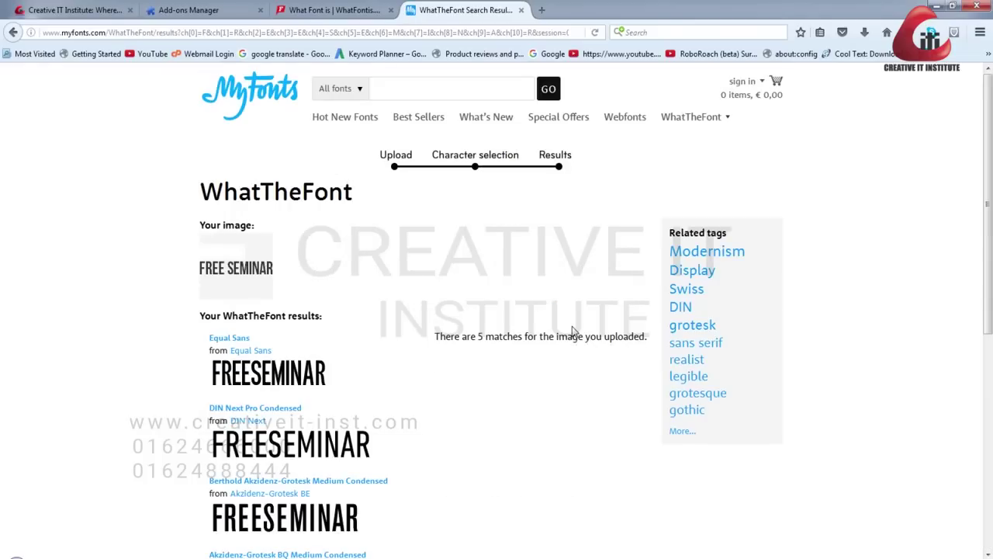
scroll(573, 332, "down", 3)
scroll(573, 331, "down", 4)
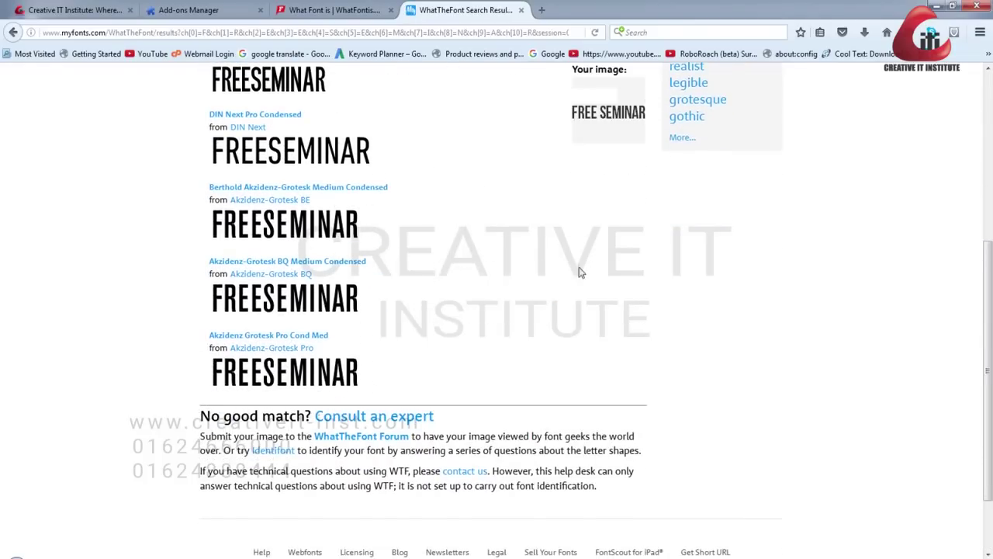